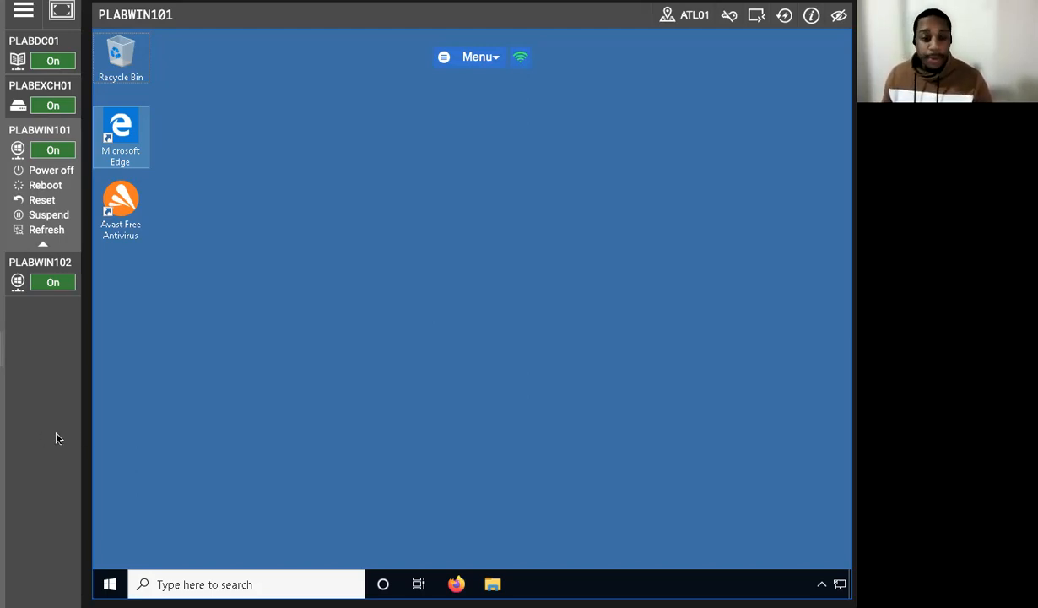
Step: Open Backup and Restore (Windows 7) from Control Panel's System and Security category
click(169, 416)
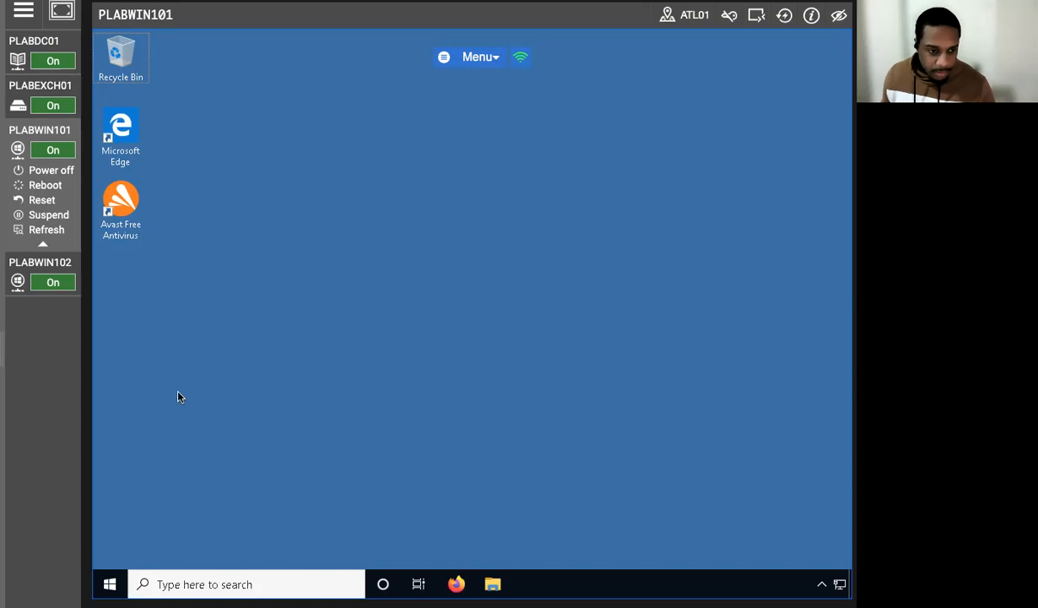
scroll(231, 423, down, 2)
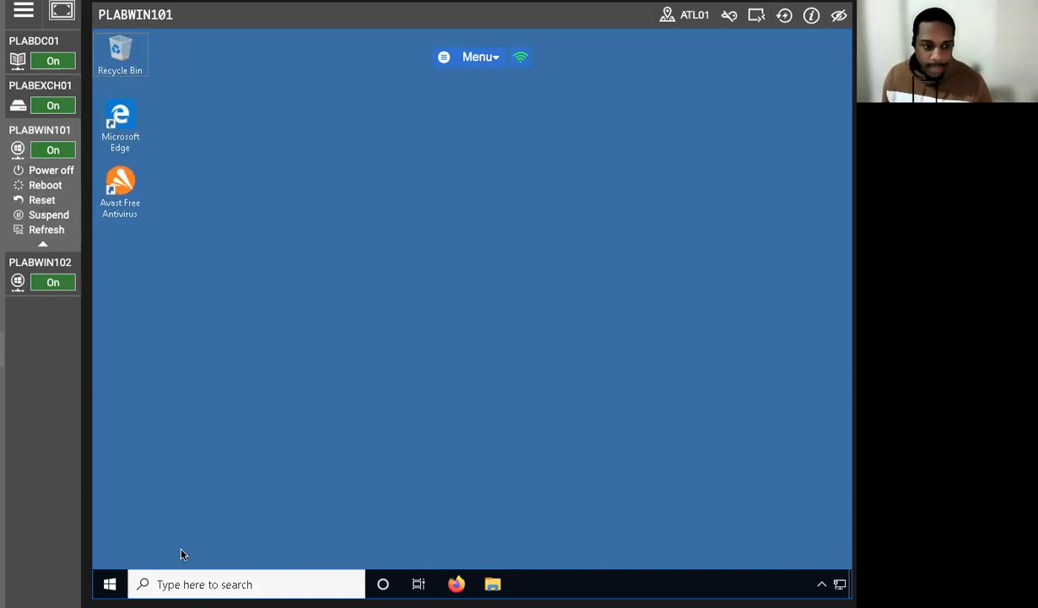
click(172, 584)
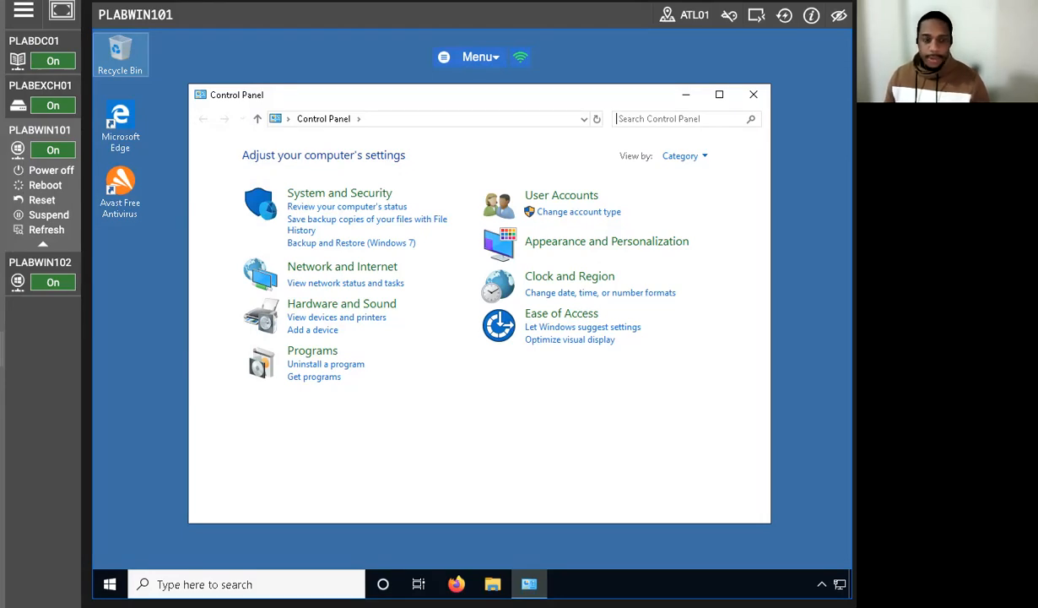
click(321, 198)
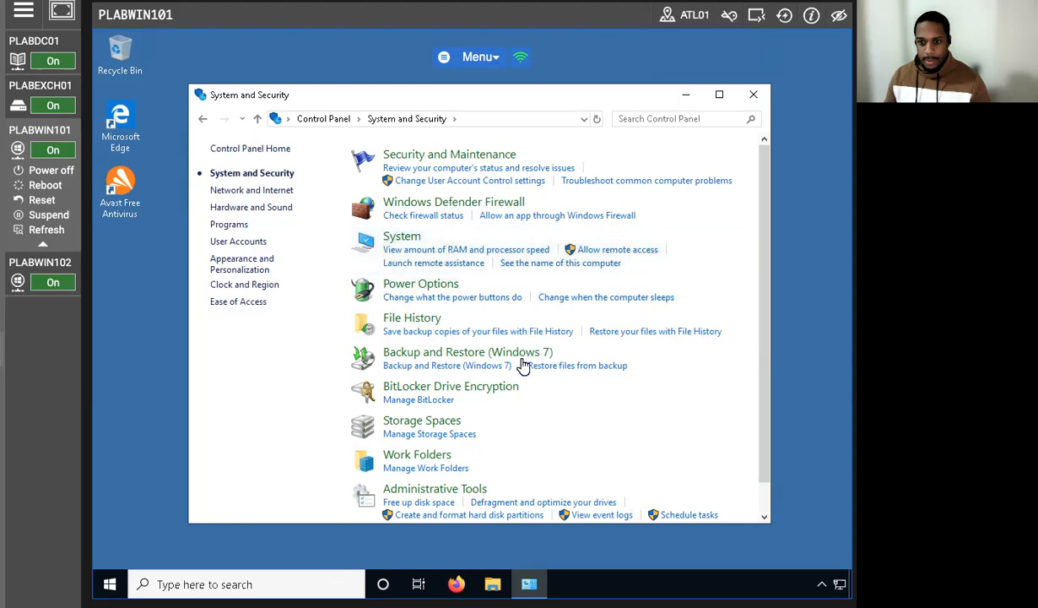
click(432, 366)
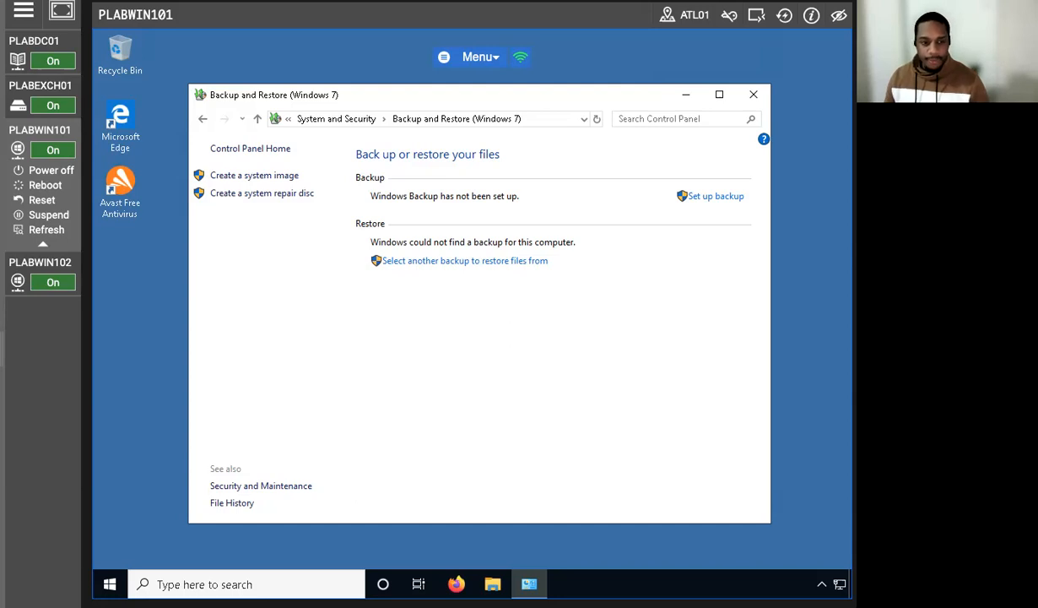
Step: Start creating a system image and specify \\plabdc001\c$ as the network location for the backup
click(254, 176)
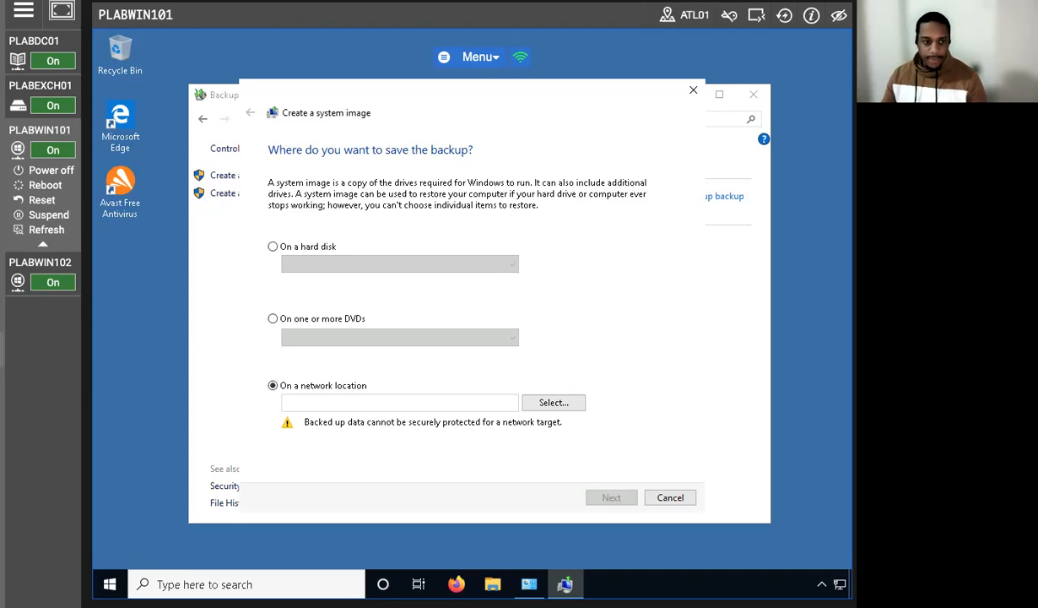
click(552, 402)
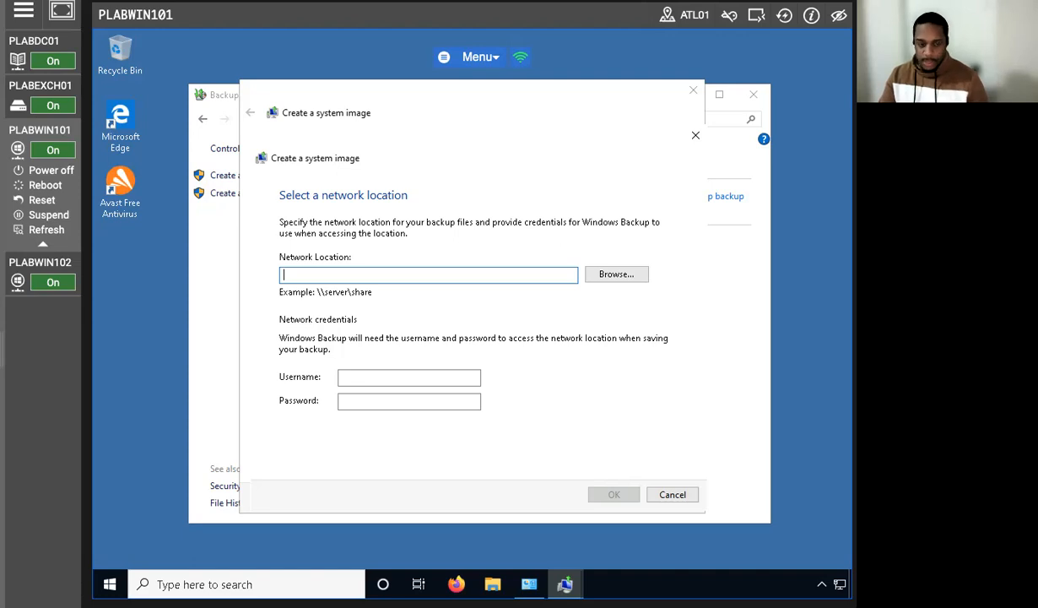
text(\\pla)
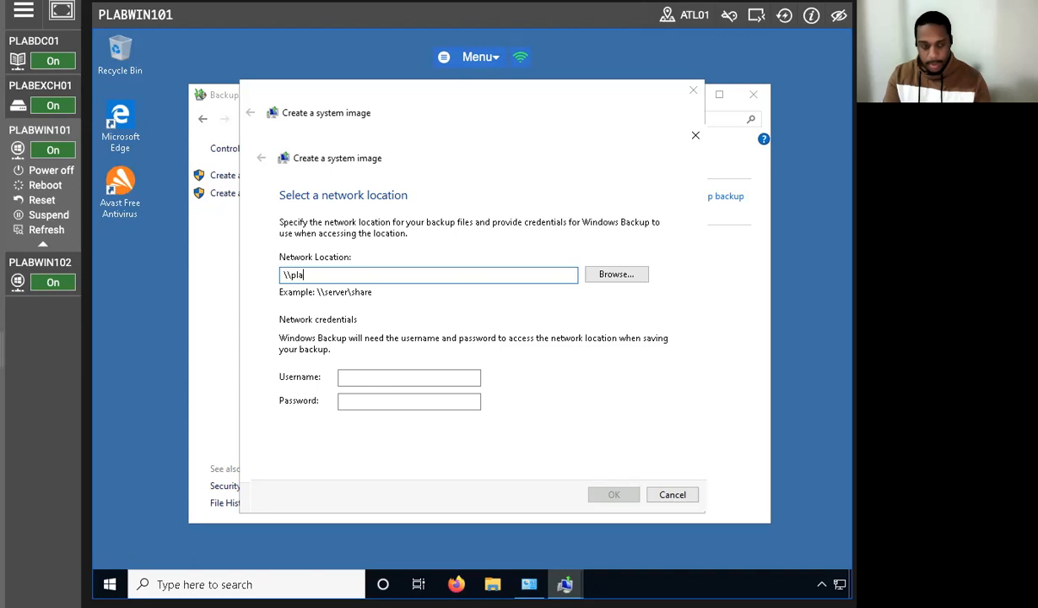
text(bdc001)
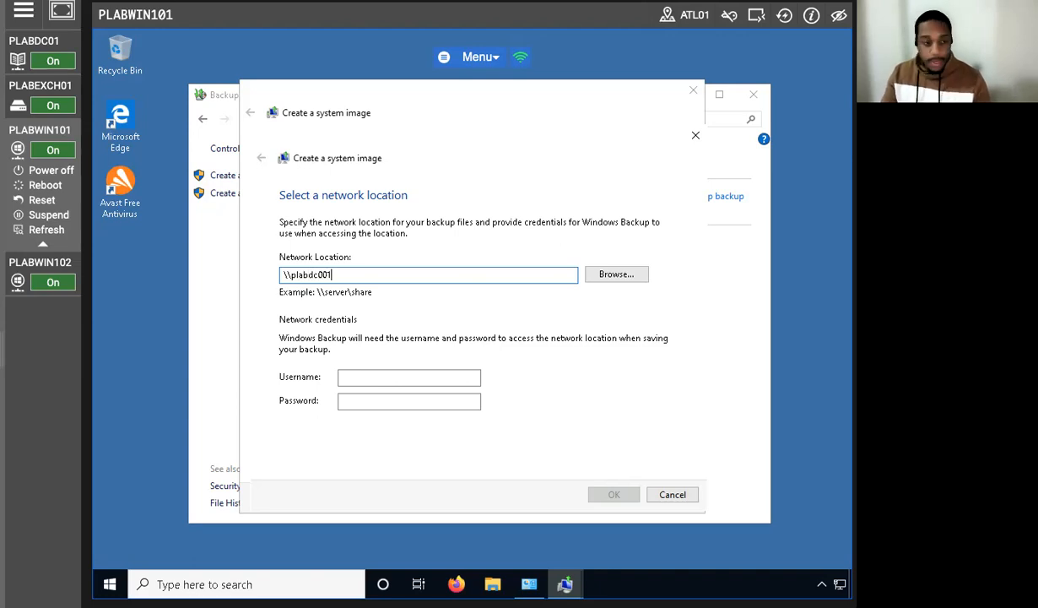
text(\c$)
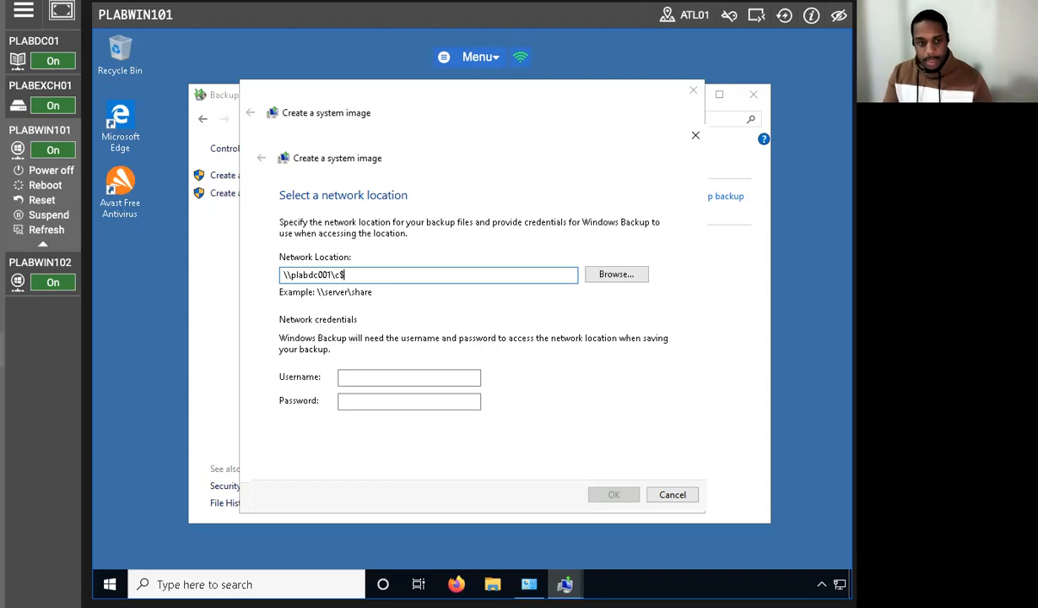
Step: Enter the username practicelabs\administrator and the account password as network credentials, submit them, and dismiss the resulting message
click(391, 379)
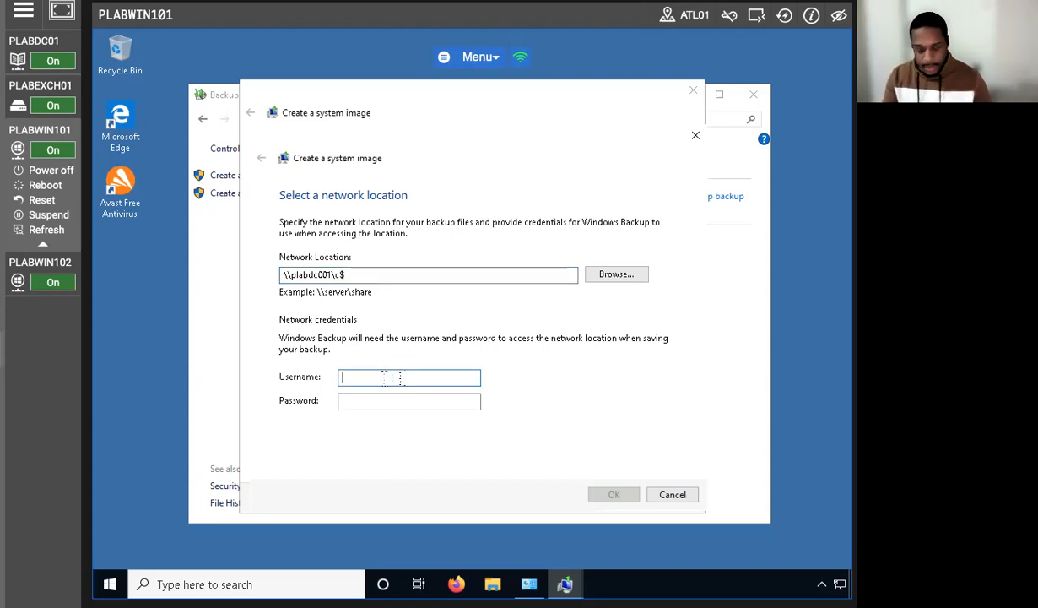
text(practice)
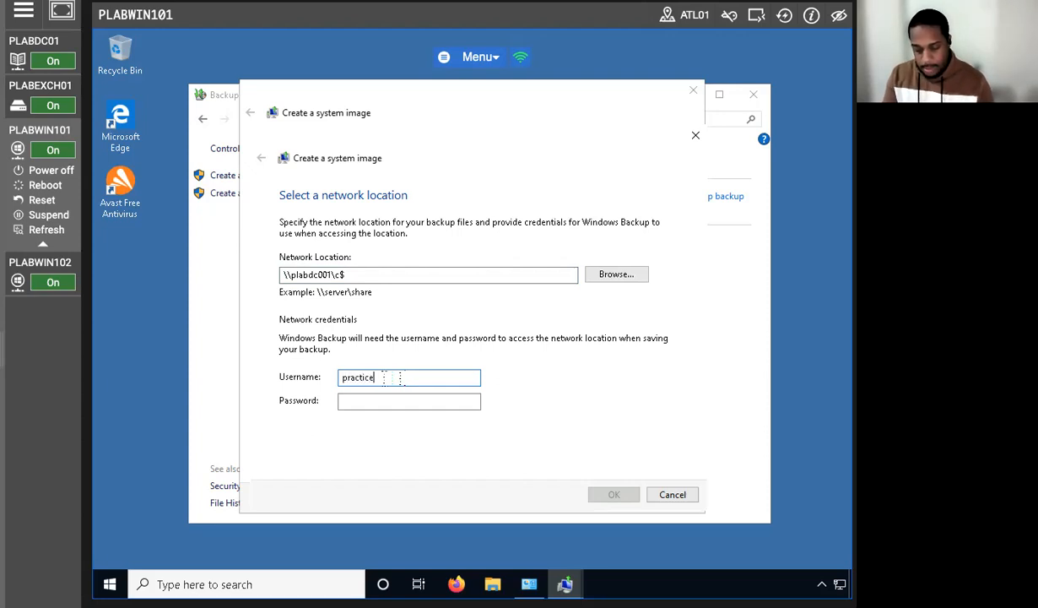
text(labs)
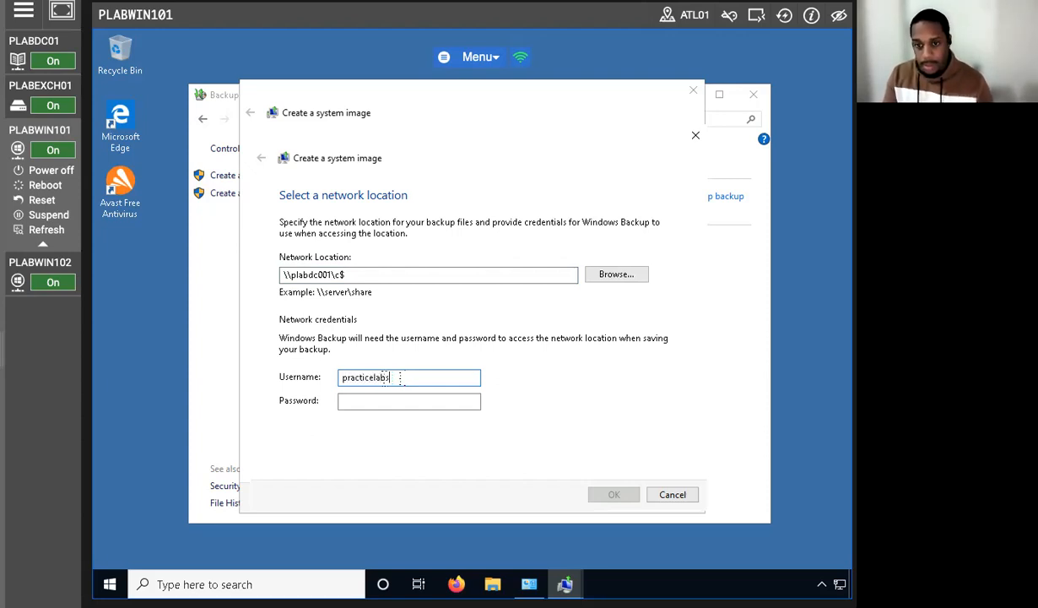
text(\administ)
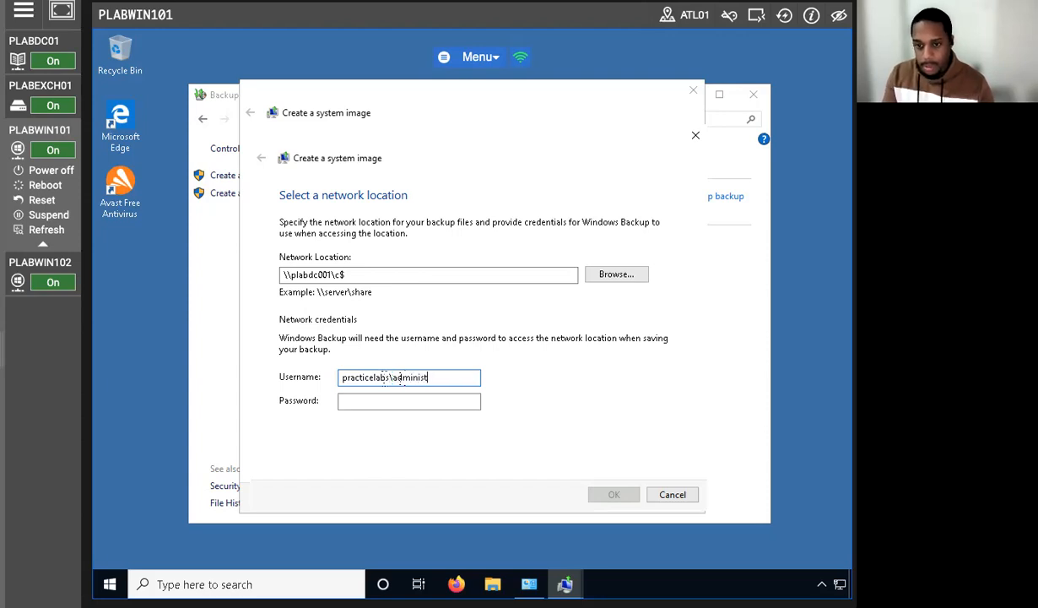
text(rator)
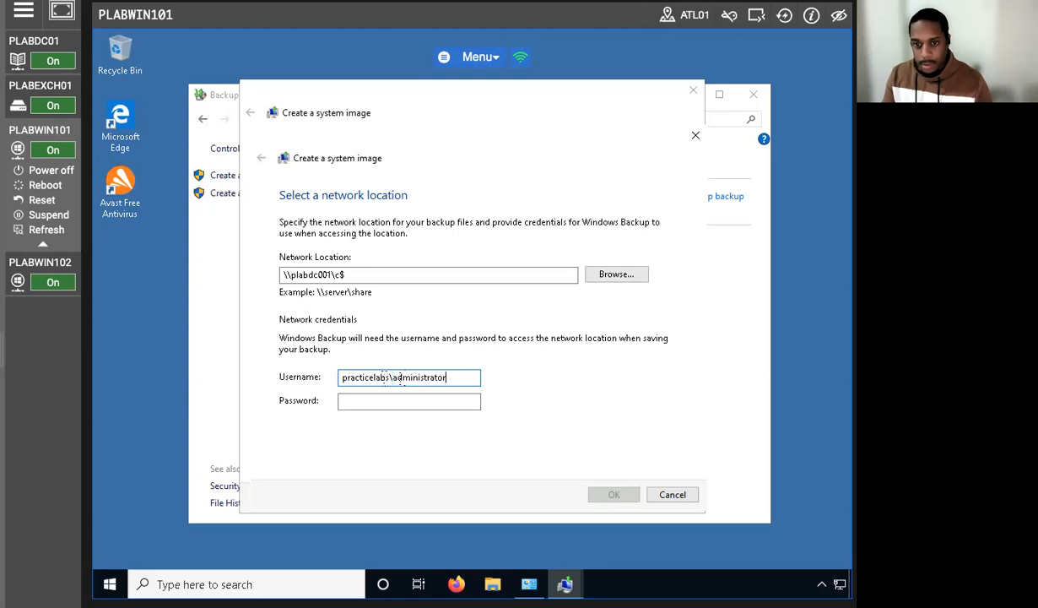
key(Tab)
text(Passw0rd)
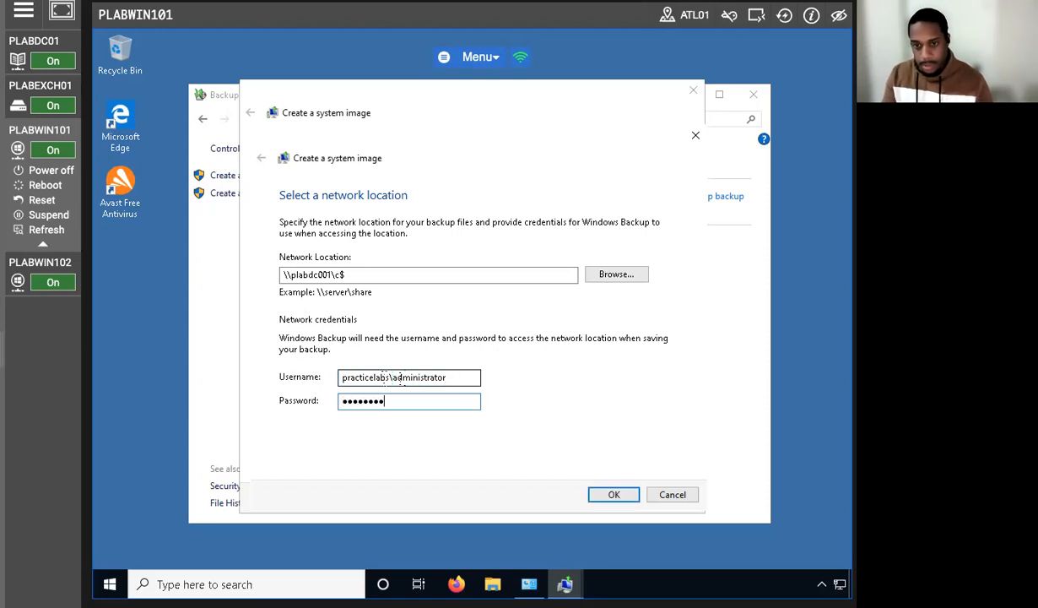
click(601, 497)
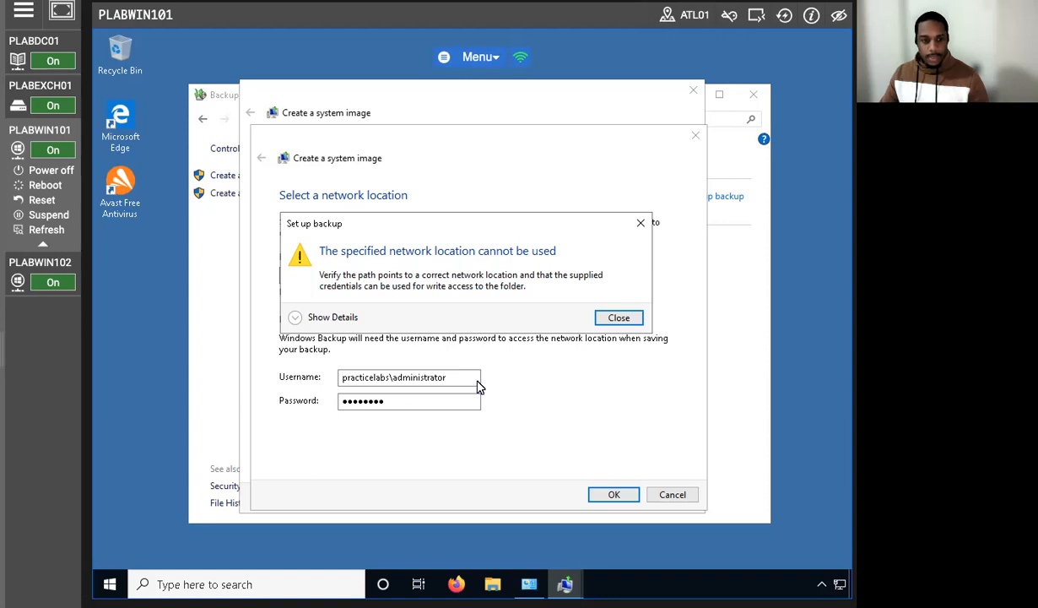
click(597, 316)
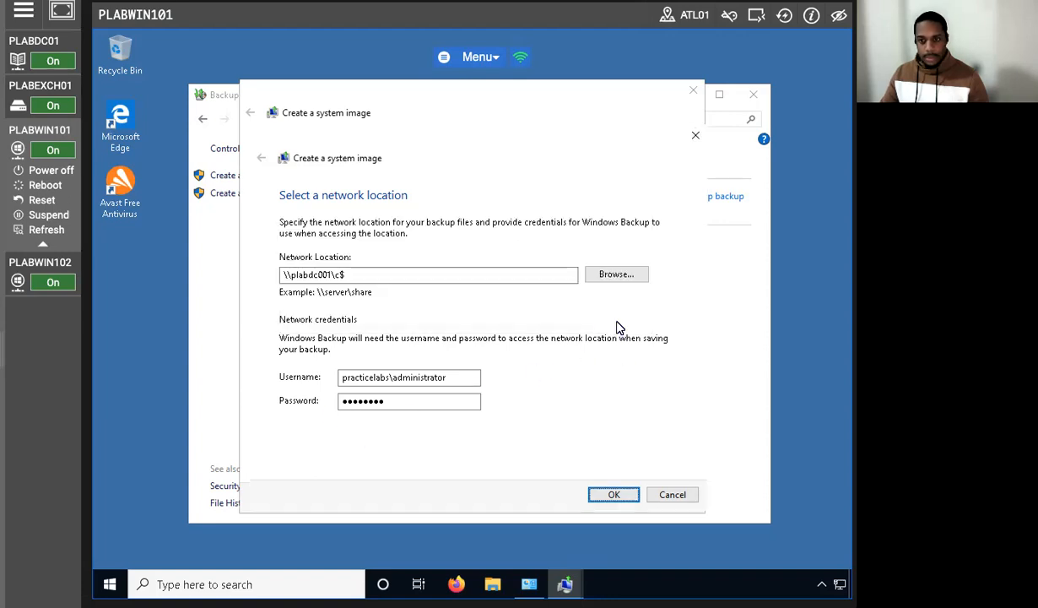
Step: Correct the backup's network location to \\plabdc01\c$ and submit it
click(333, 275)
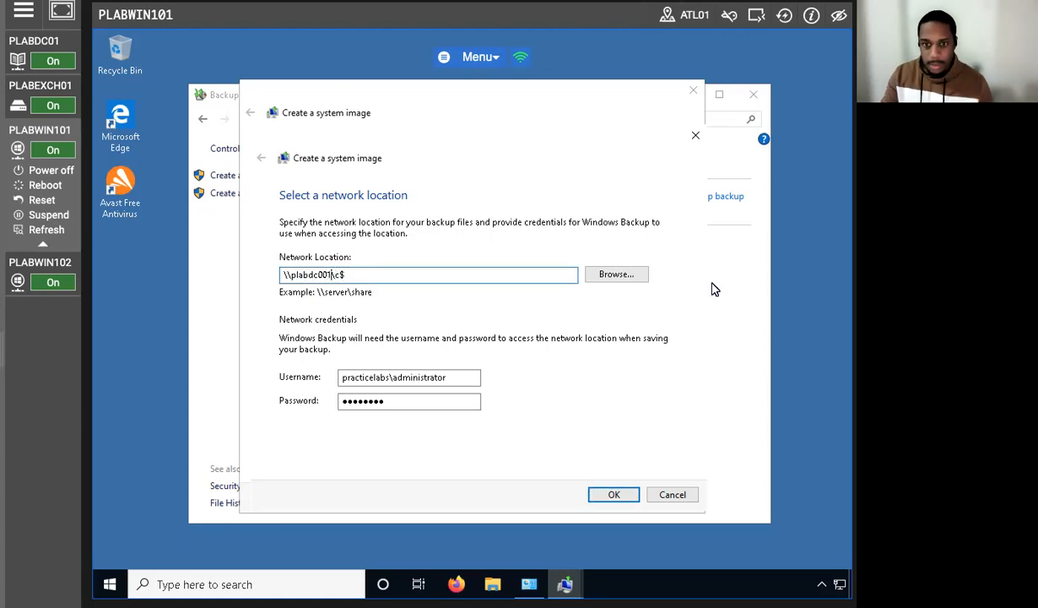
key(BackSpace)
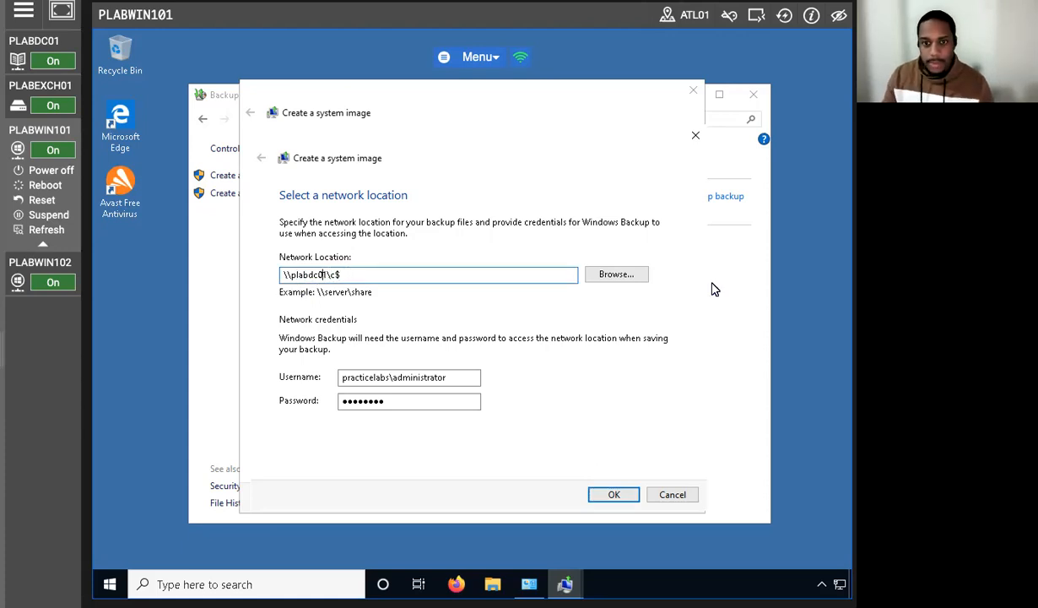
click(614, 495)
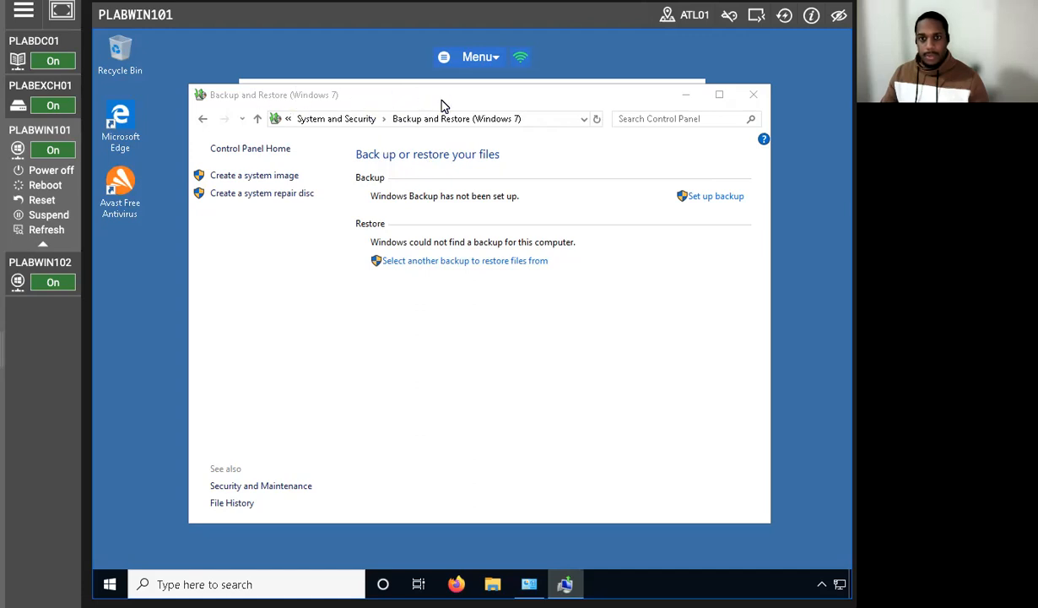
Step: Bring the system image wizard to the front, accept the network location, and start the backup
drag(390, 107, 329, 230)
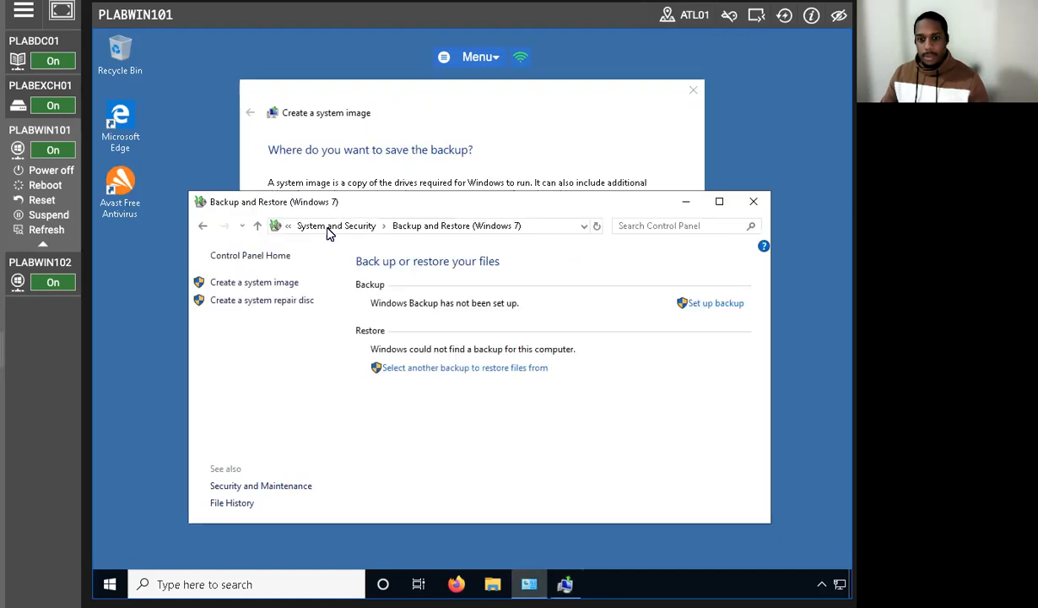
click(470, 86)
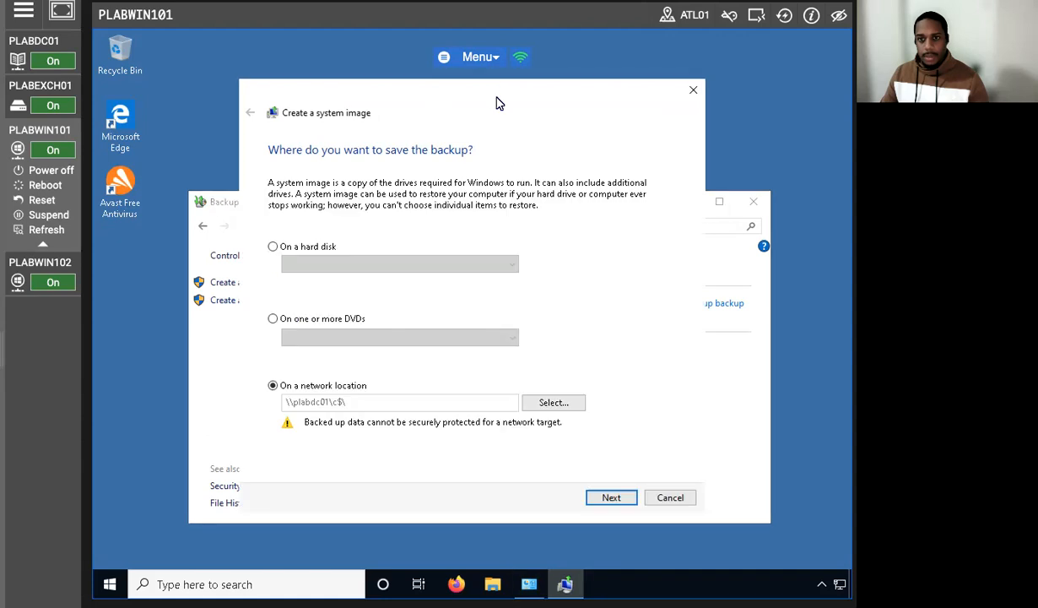
click(608, 497)
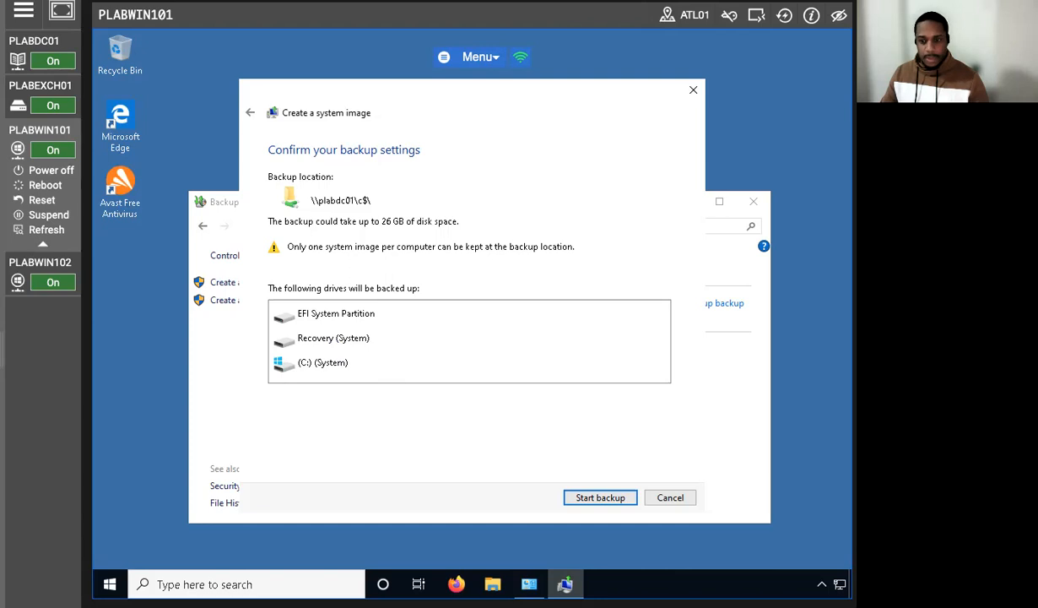
click(600, 498)
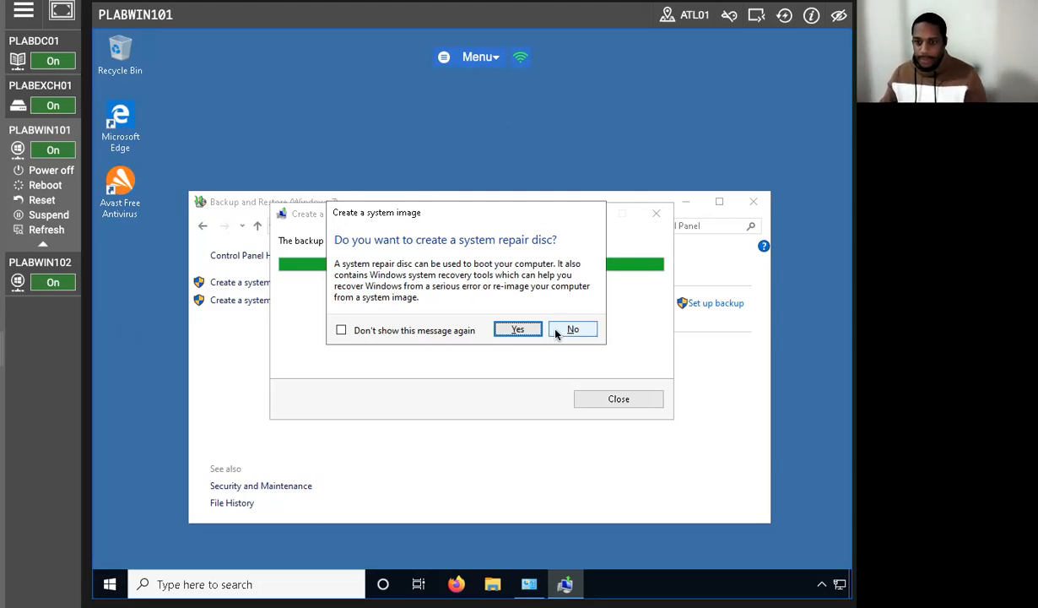
Step: Decline creating a system repair disc and close the system image and Backup and Restore windows
click(341, 330)
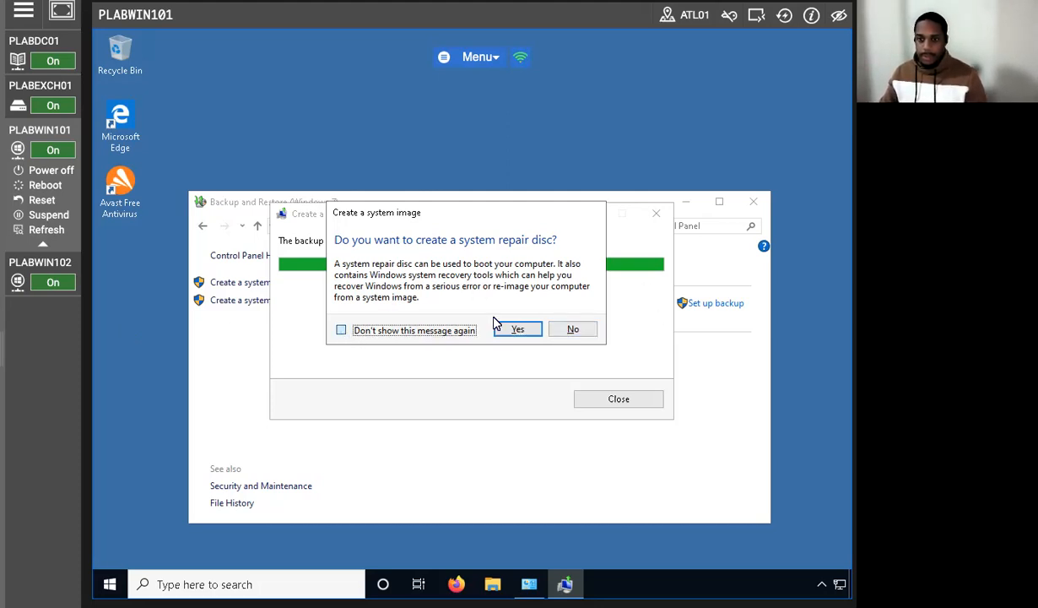
click(571, 329)
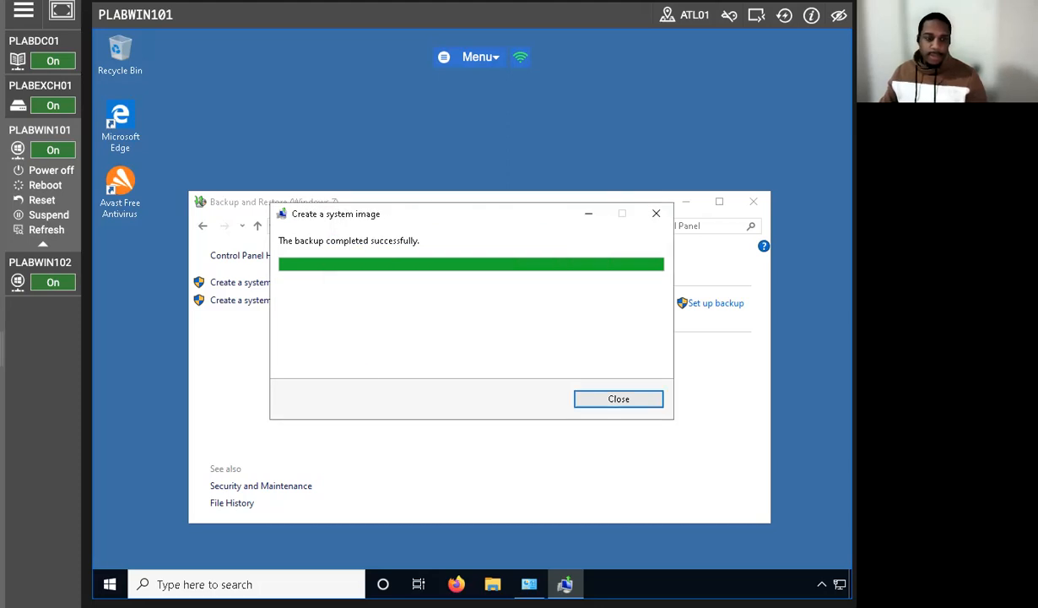
click(609, 390)
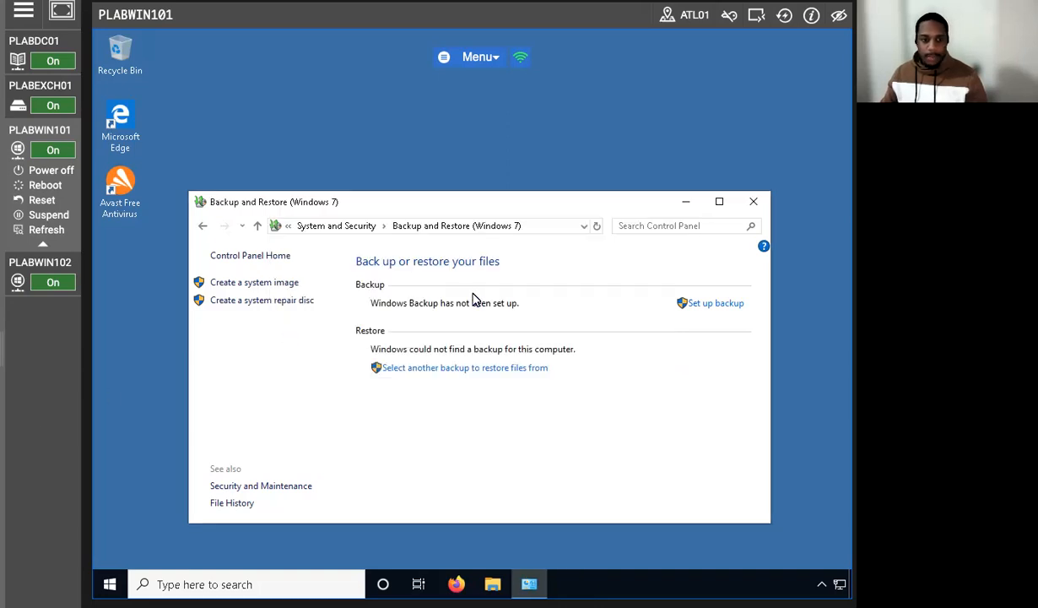
click(753, 202)
scroll(318, 411, down, 3)
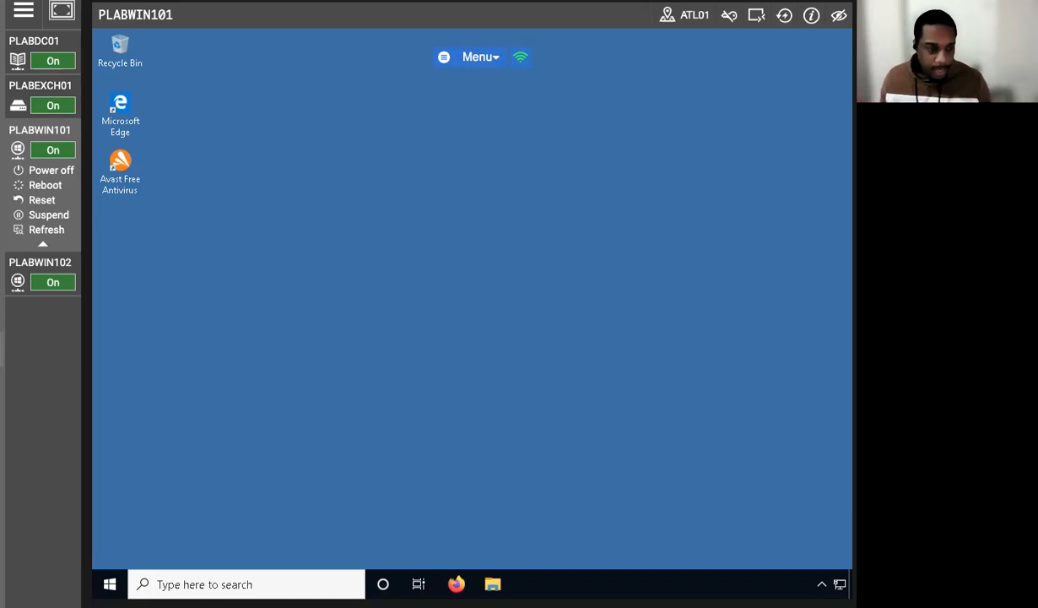
Step: Open the properties of This PC from File Explorer, maximize the System window, and open the System protection settings
click(493, 584)
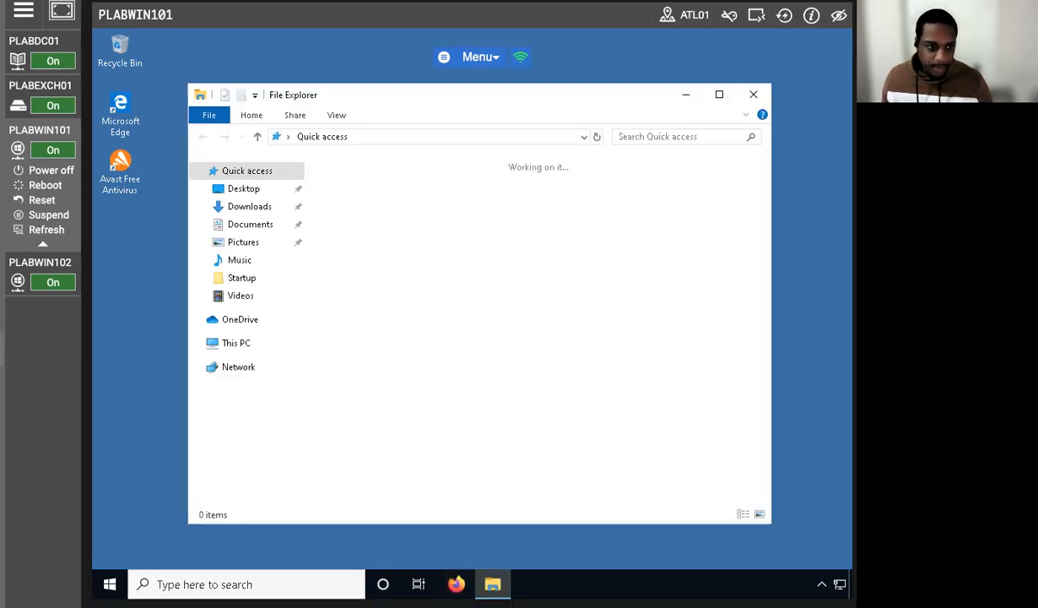
click(199, 342)
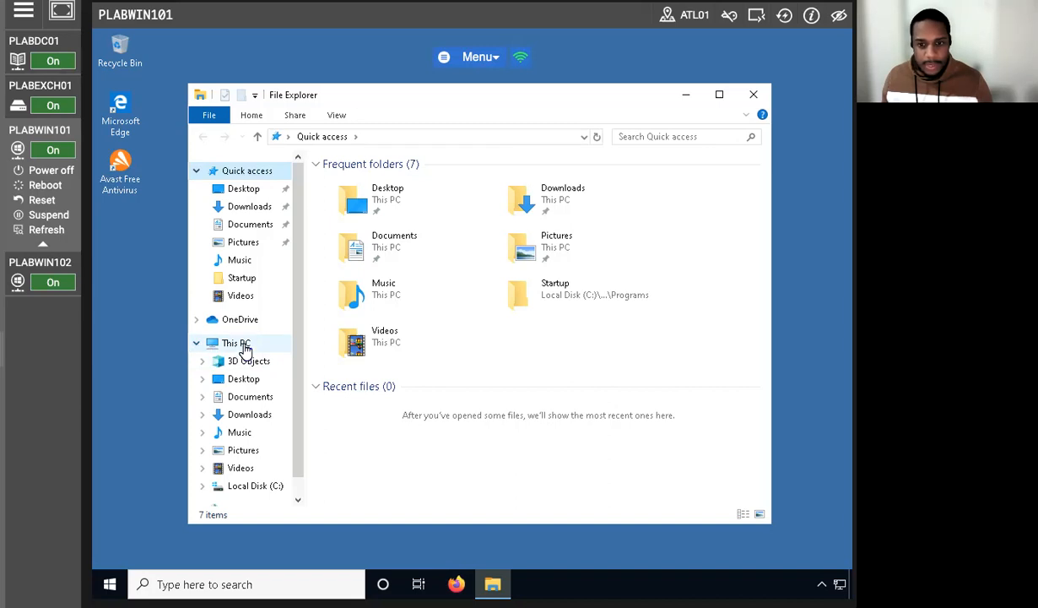
right_click(242, 343)
click(290, 538)
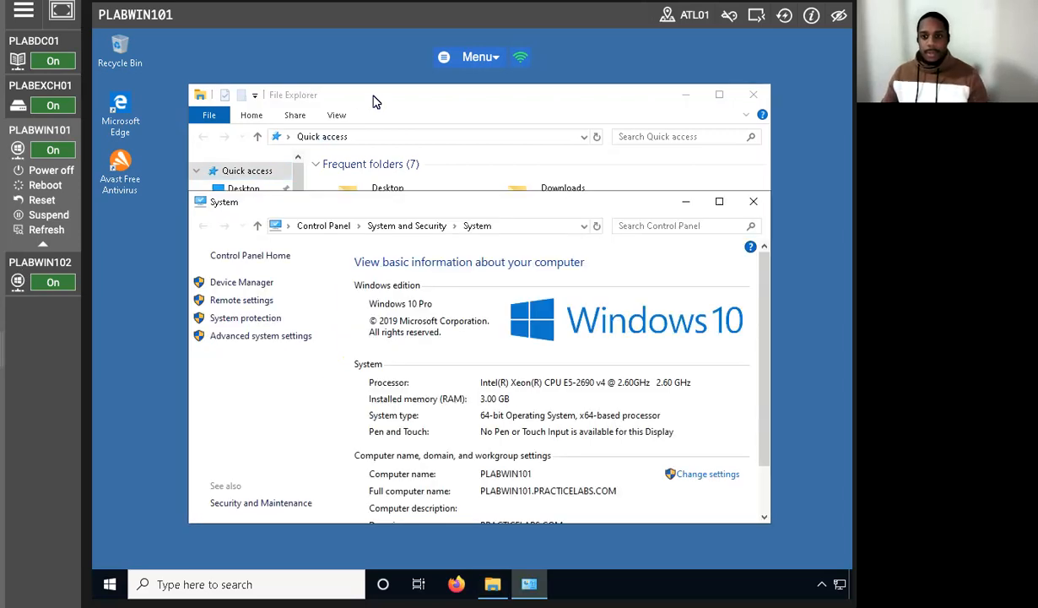
drag(423, 205, 435, 108)
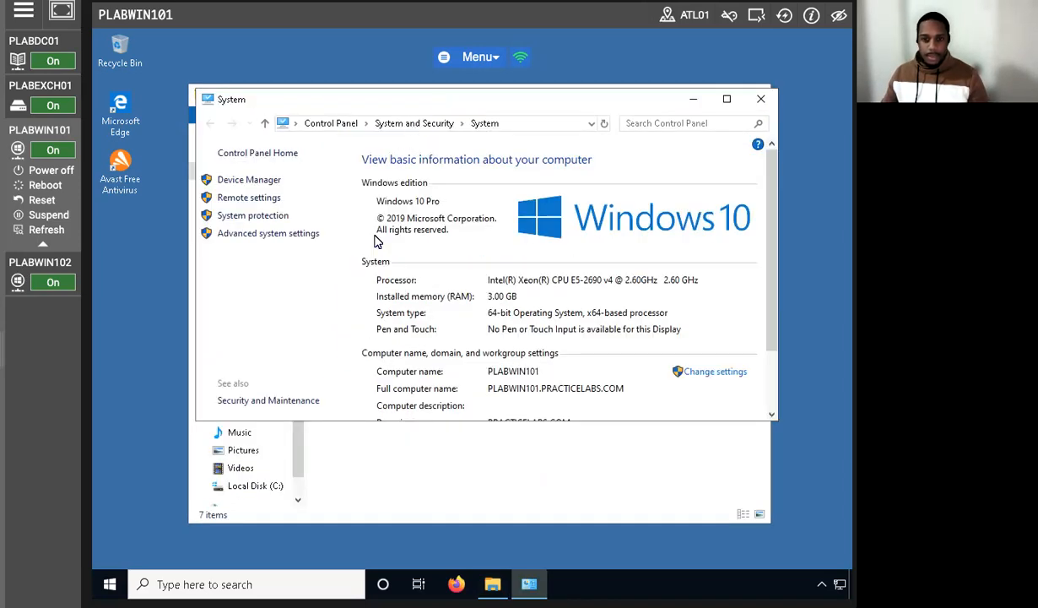
click(719, 98)
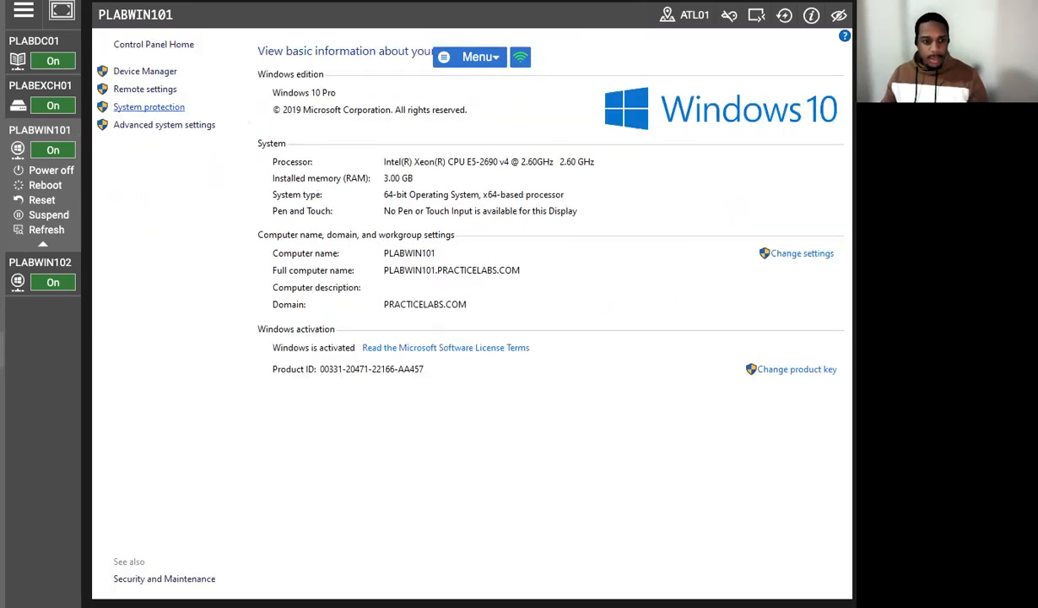
click(149, 106)
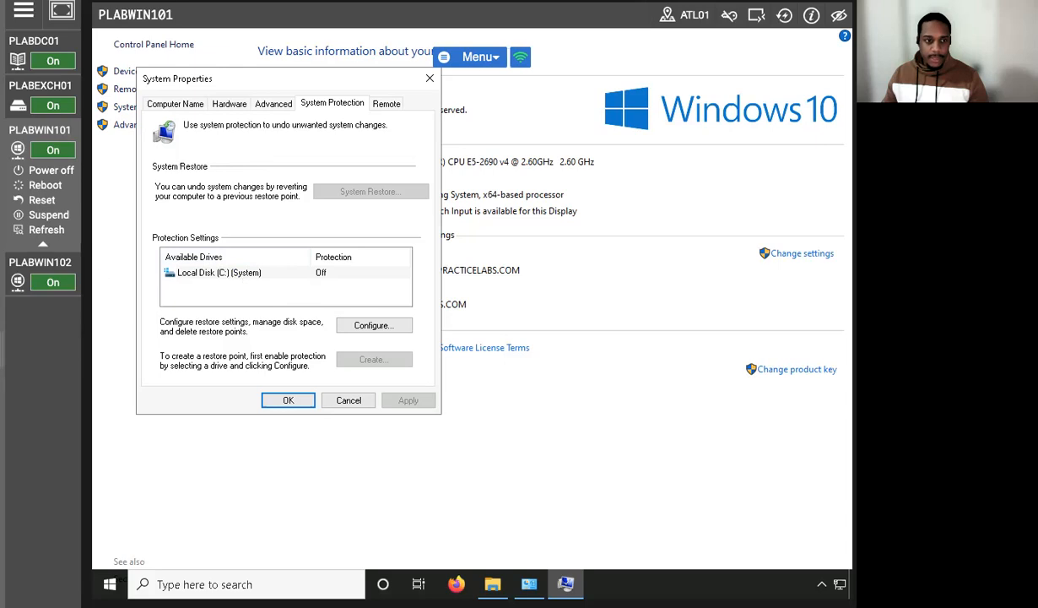
Step: Turn on system protection for Local Disk (C:) with a maximum disk space usage of 10% (3.94 GB)
click(217, 270)
click(372, 325)
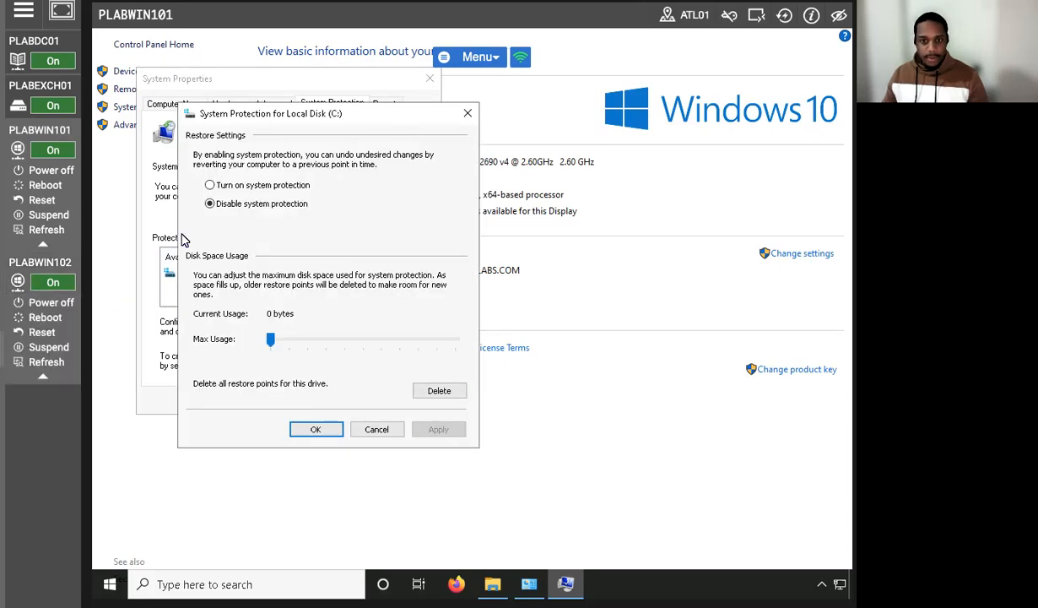
click(209, 185)
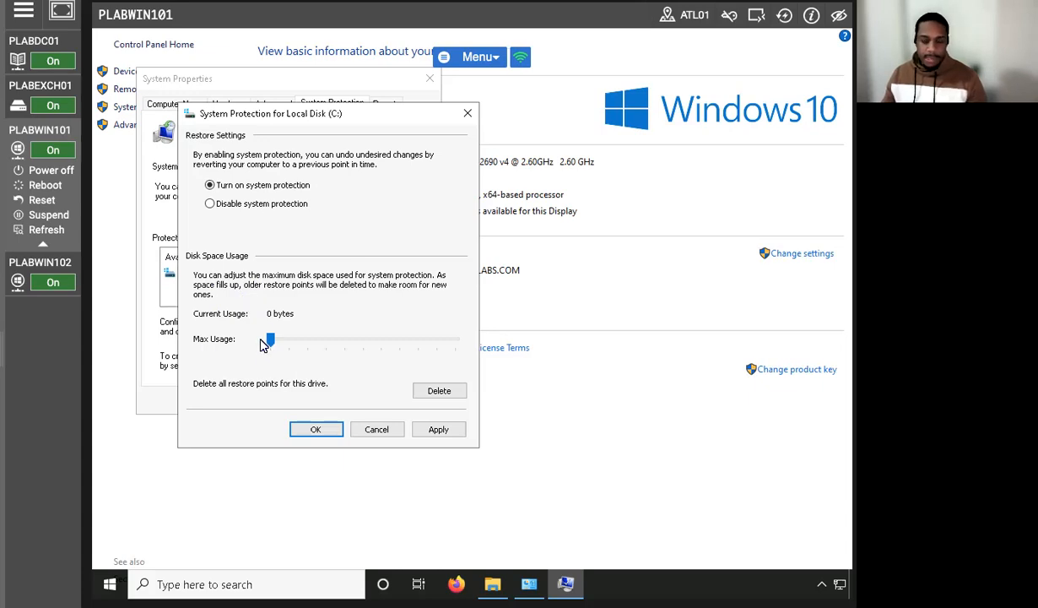
drag(270, 341, 289, 340)
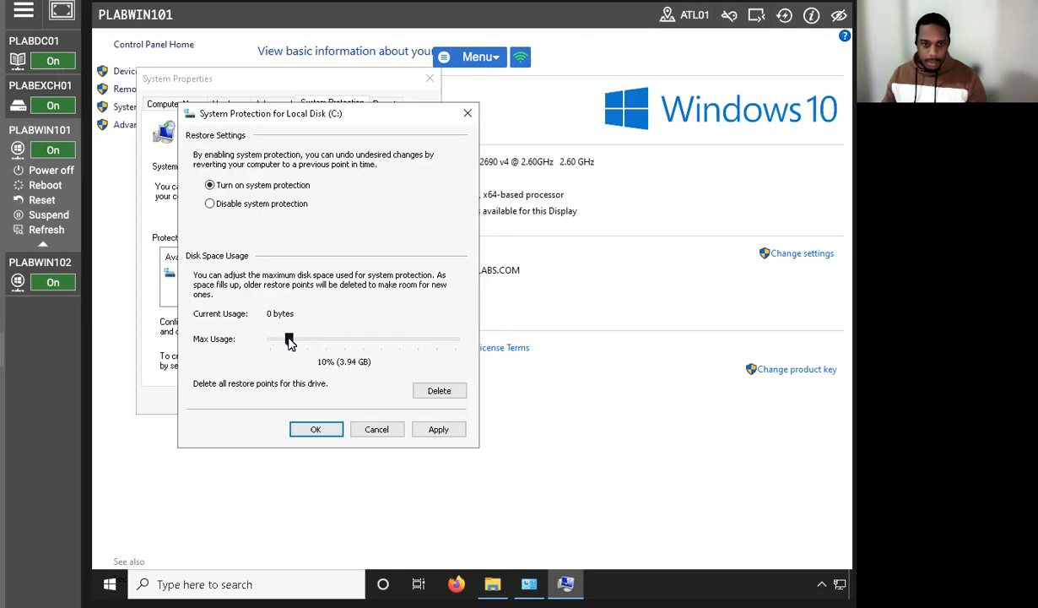
click(315, 428)
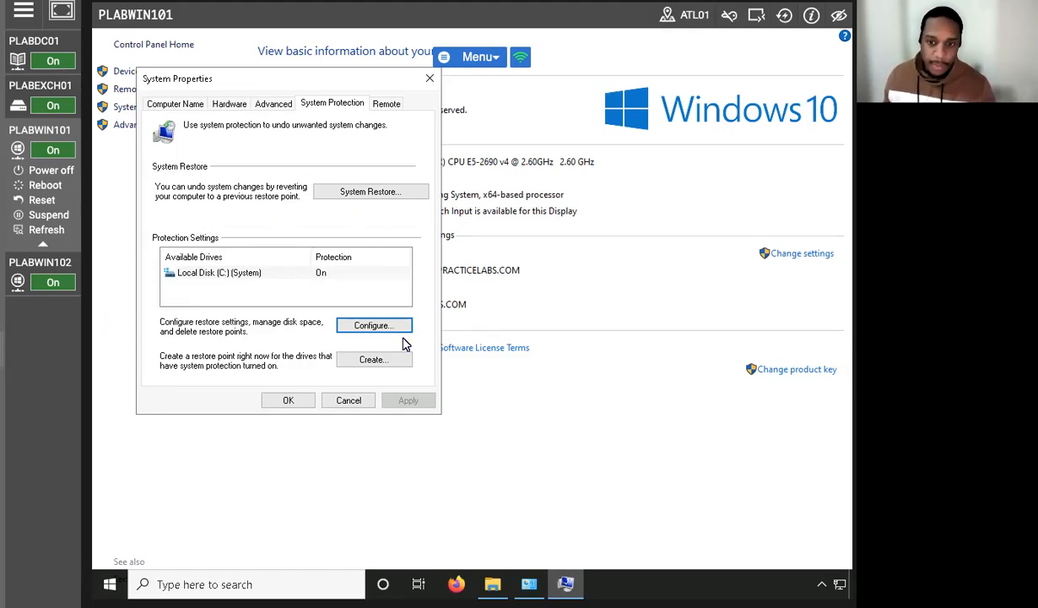
click(360, 360)
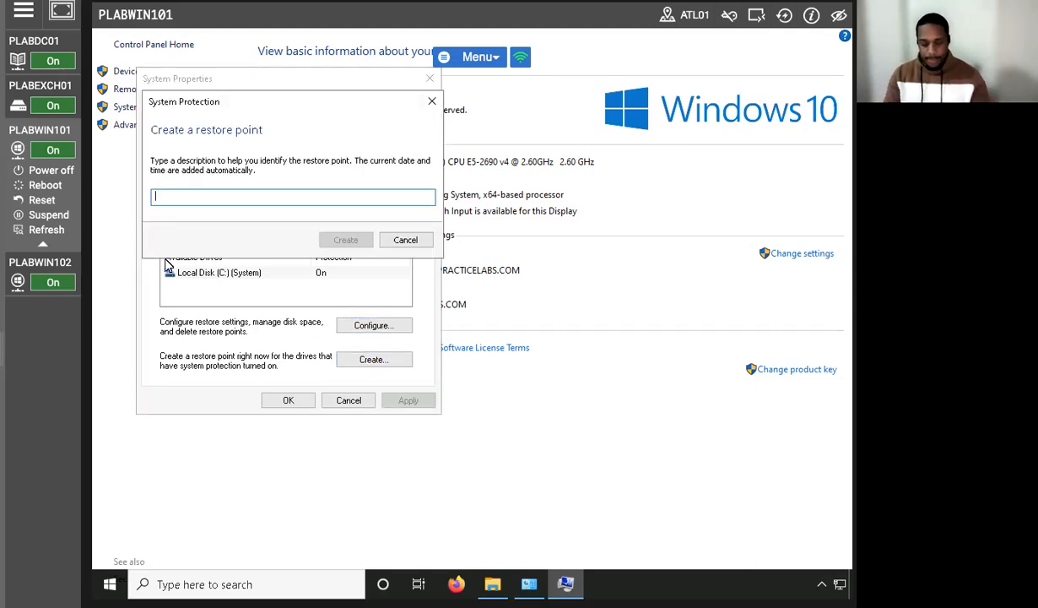
key(ctrl+BackSpace)
key(ctrl+BackSpace)
key(ctrl+BackSpace)
key(ctrl+BackSpace)
key(ctrl+BackSpace)
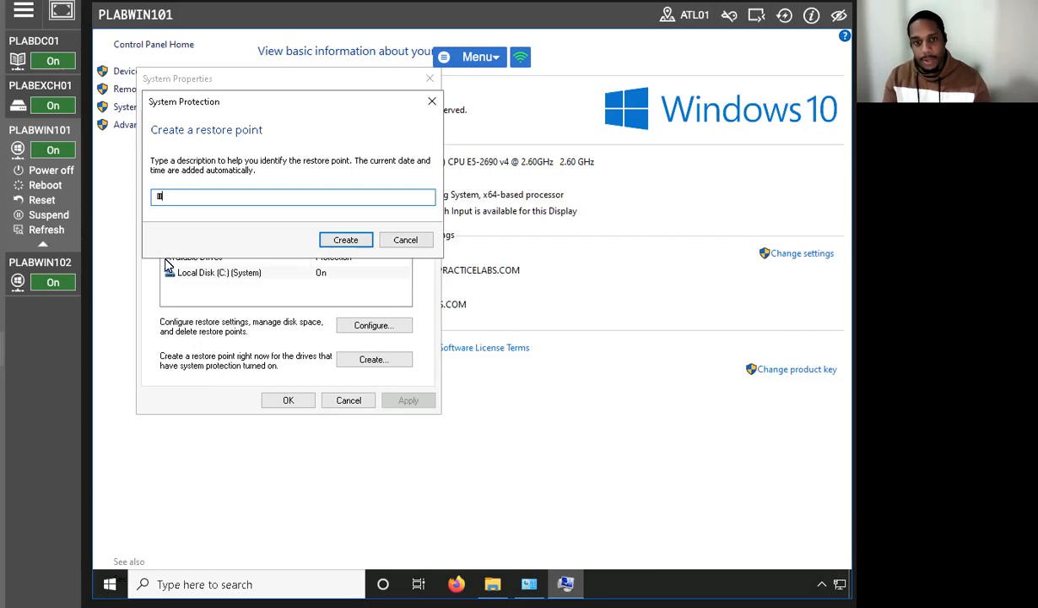
key(ctrl+BackSpace)
key(ctrl+BackSpace)
key(ctrl+BackSpace)
key(ctrl+BackSpace)
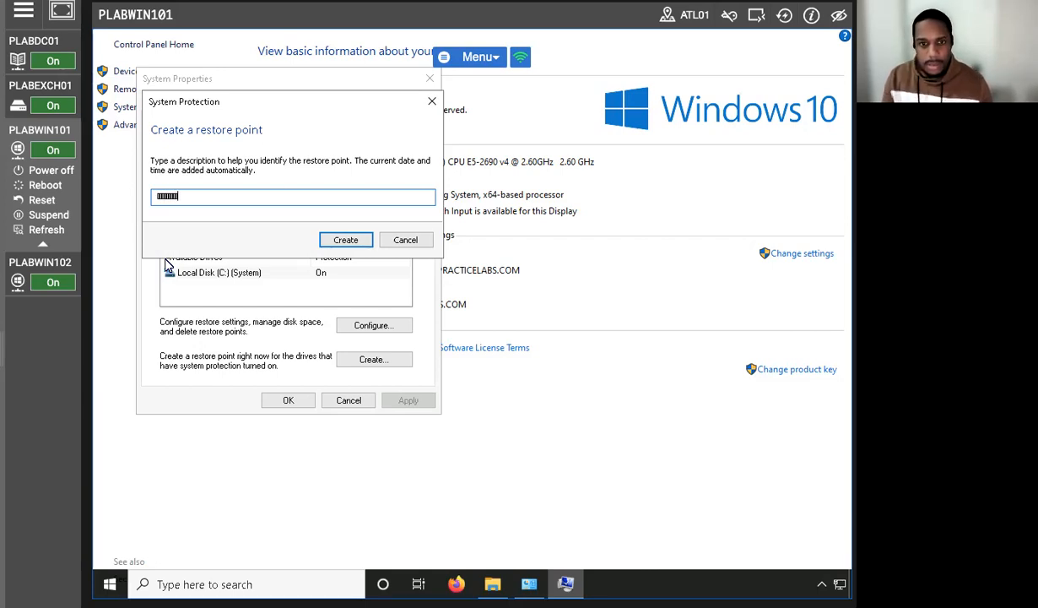
click(406, 240)
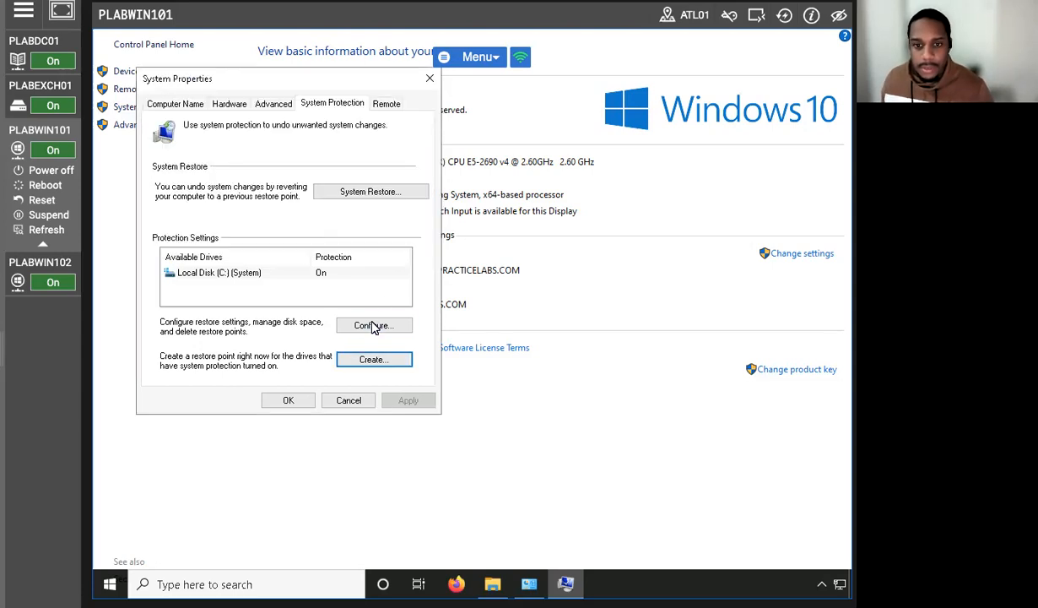
Step: Create a restore point described as "First Restore Point" and dismiss the completion message
click(371, 359)
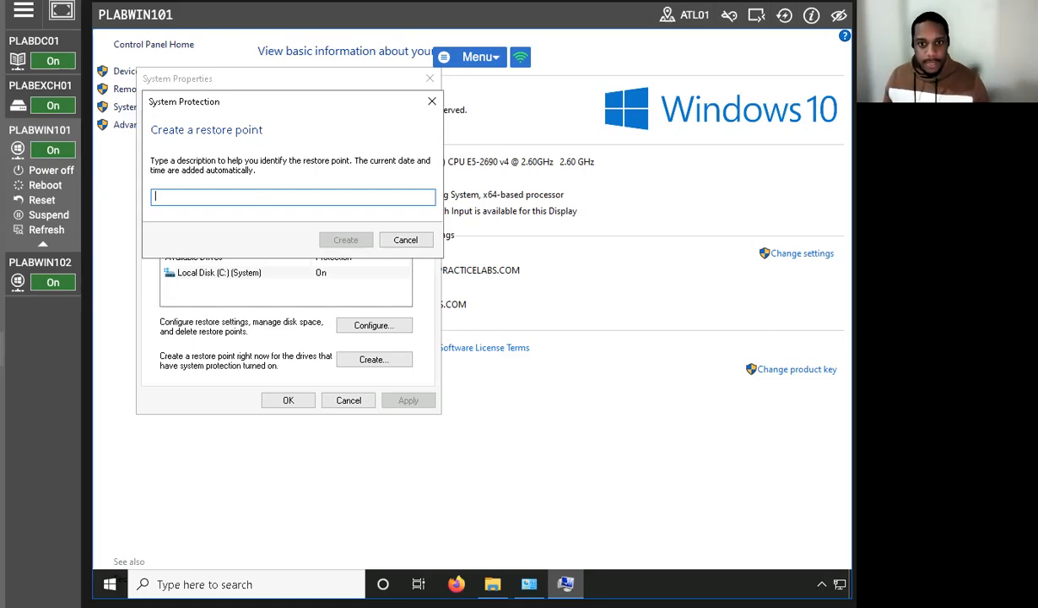
text(First Restore Point)
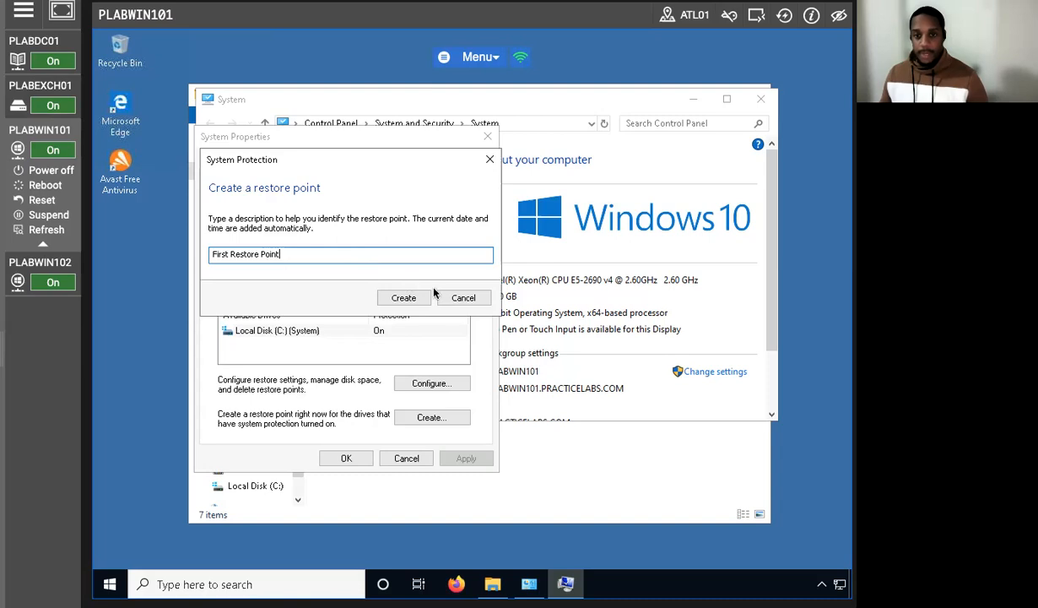
click(416, 298)
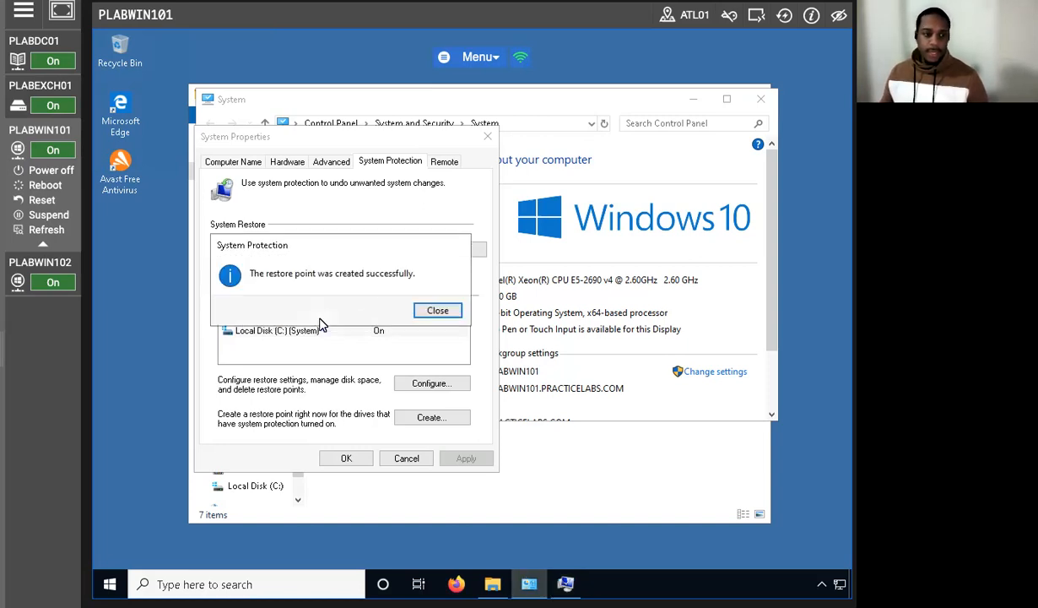
click(439, 309)
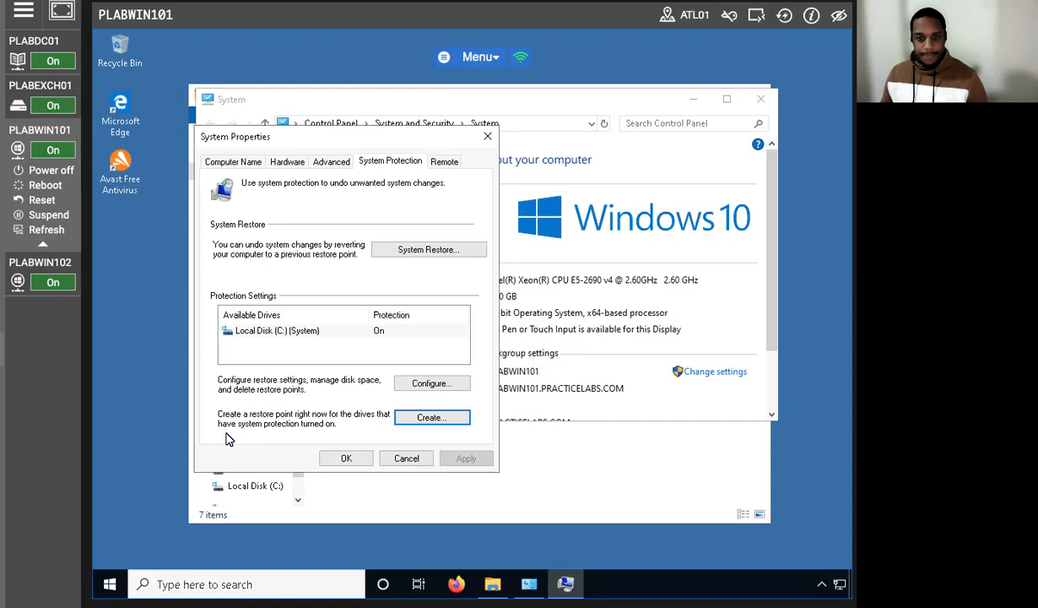
Step: Run System Restore on Local Disk (C:) using the First Restore Point and close its completion message
click(446, 249)
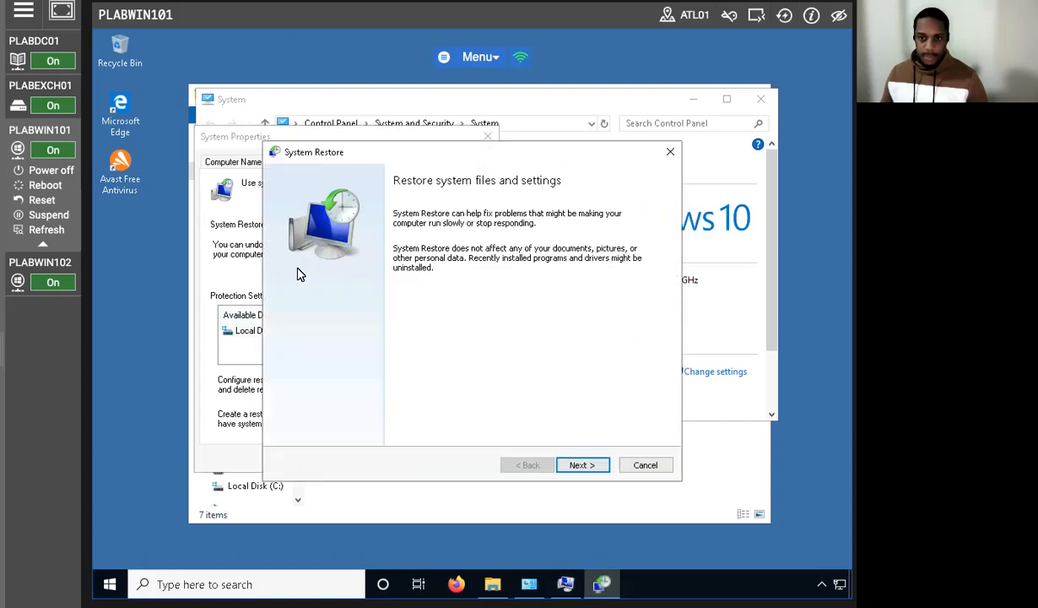
click(572, 463)
click(333, 272)
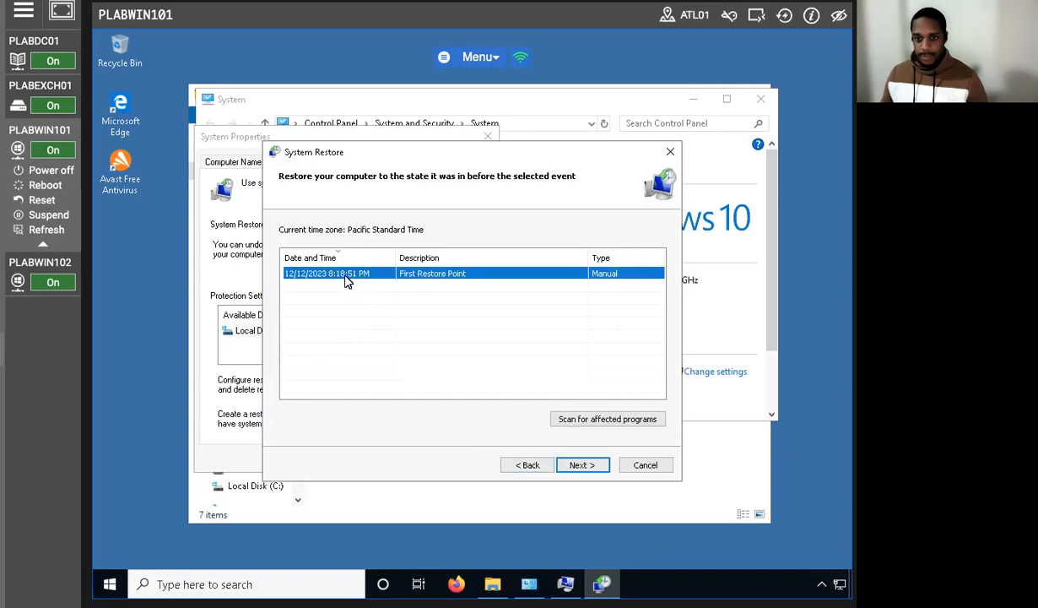
click(584, 464)
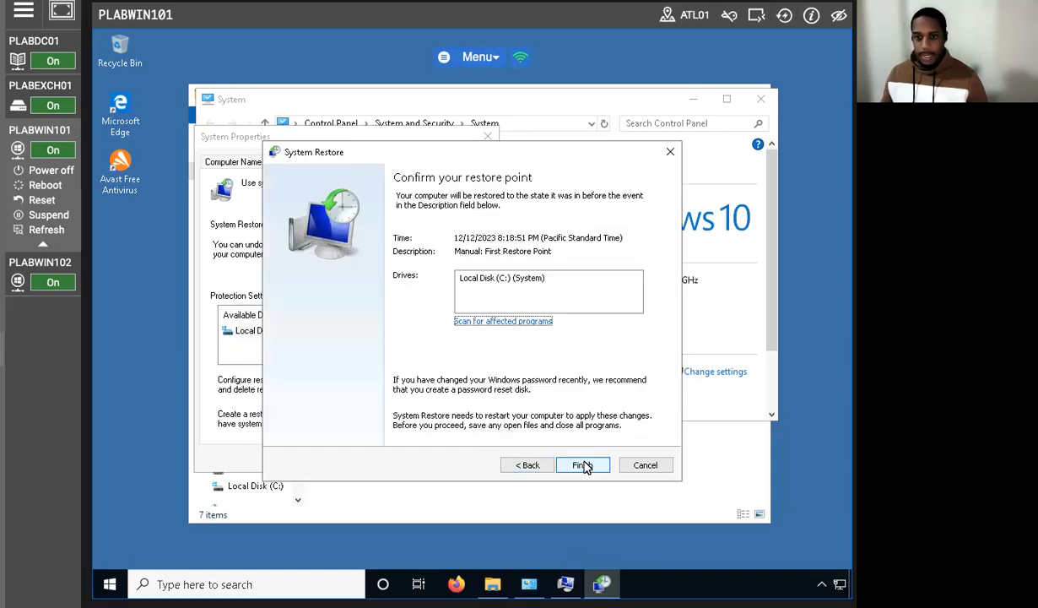
click(491, 278)
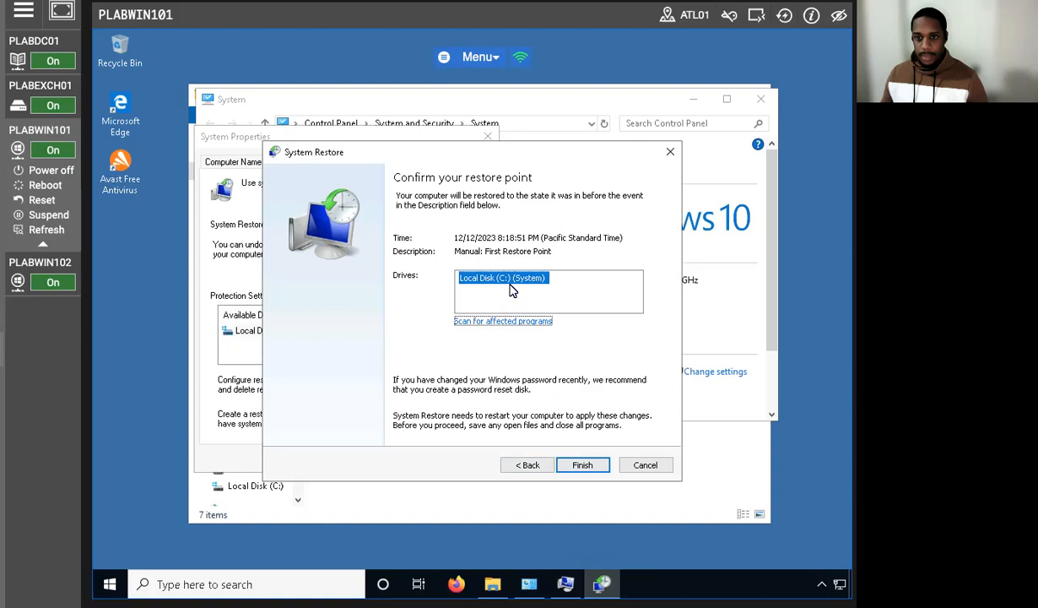
click(584, 467)
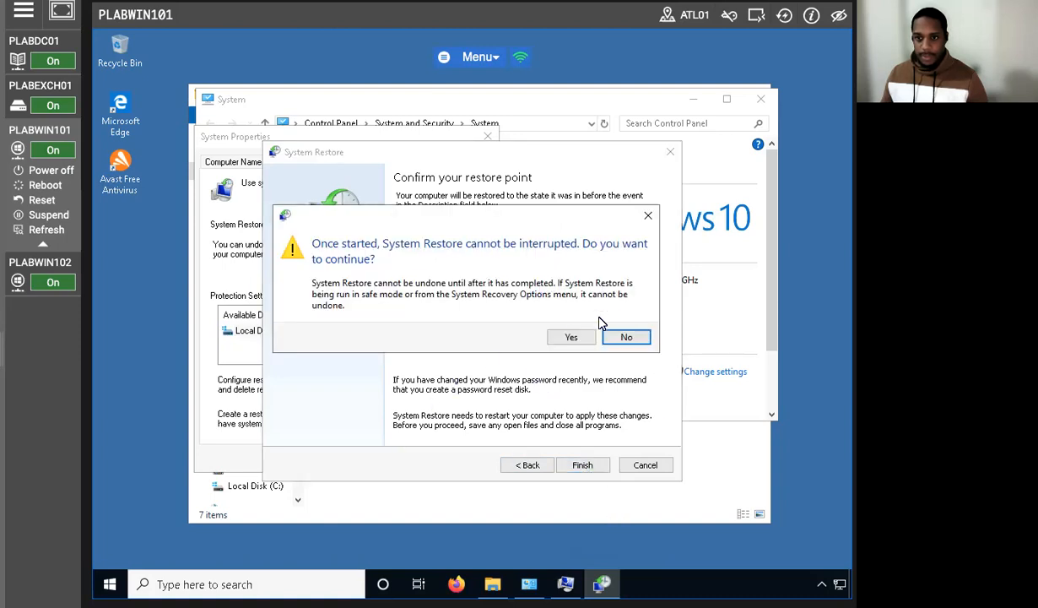
click(570, 336)
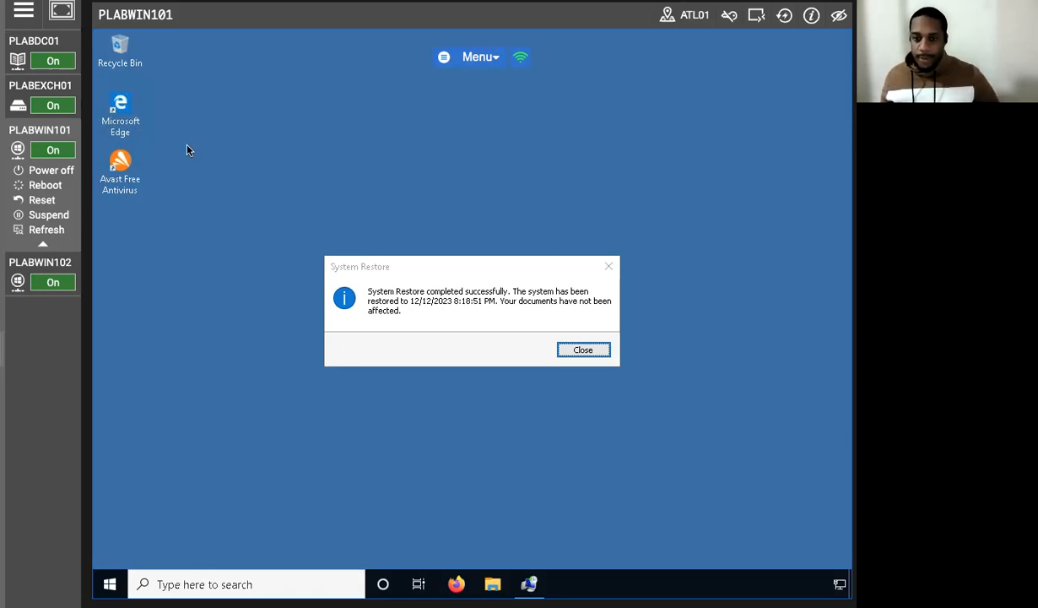
click(411, 266)
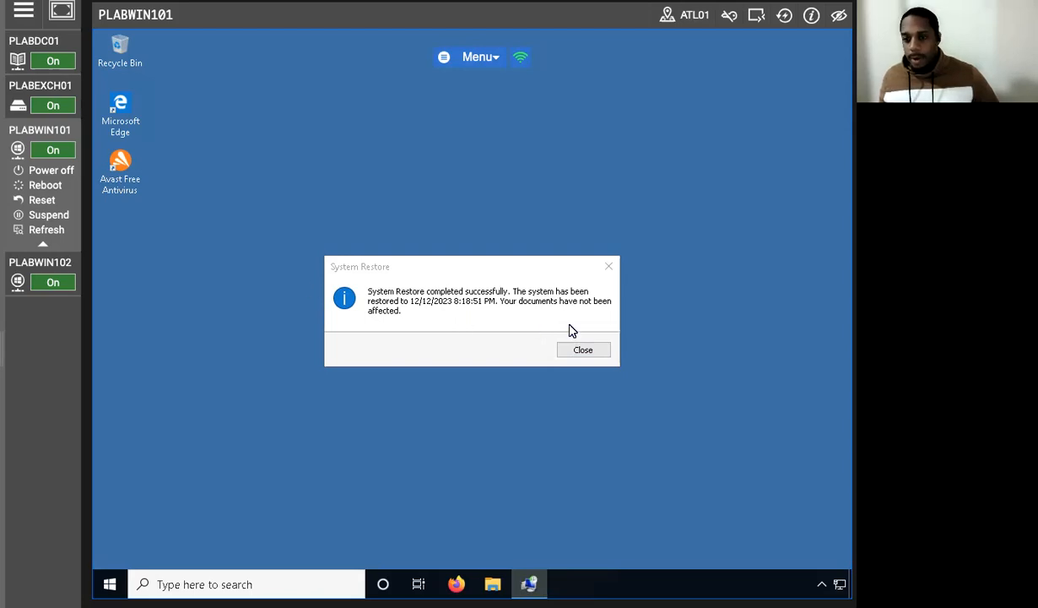
click(577, 349)
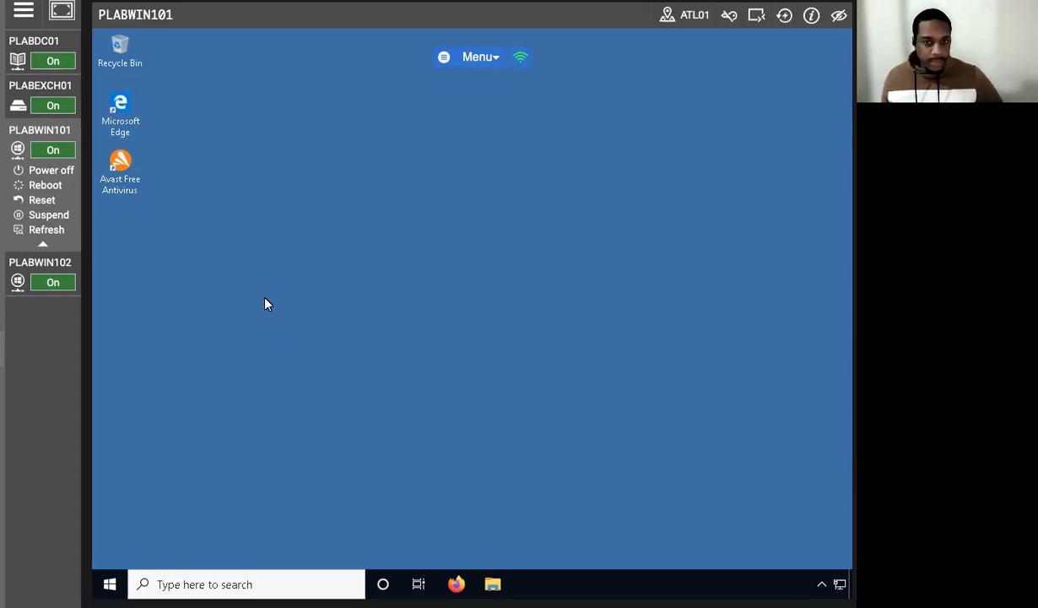
Step: Open System Configuration with msconfig and enable safe boot with the Network option
click(243, 583)
text(msconfig)
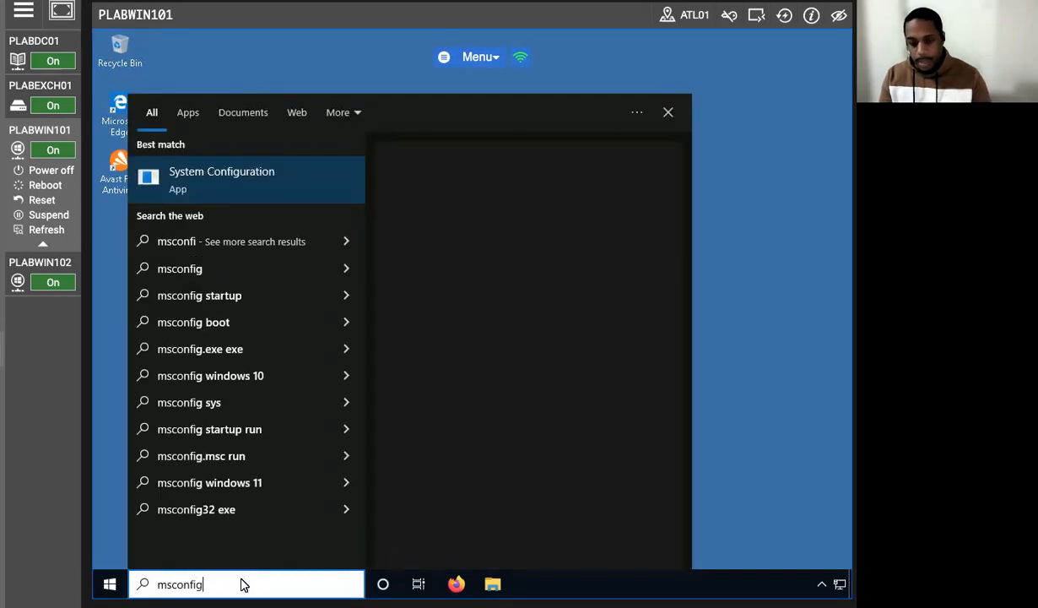
key(Return)
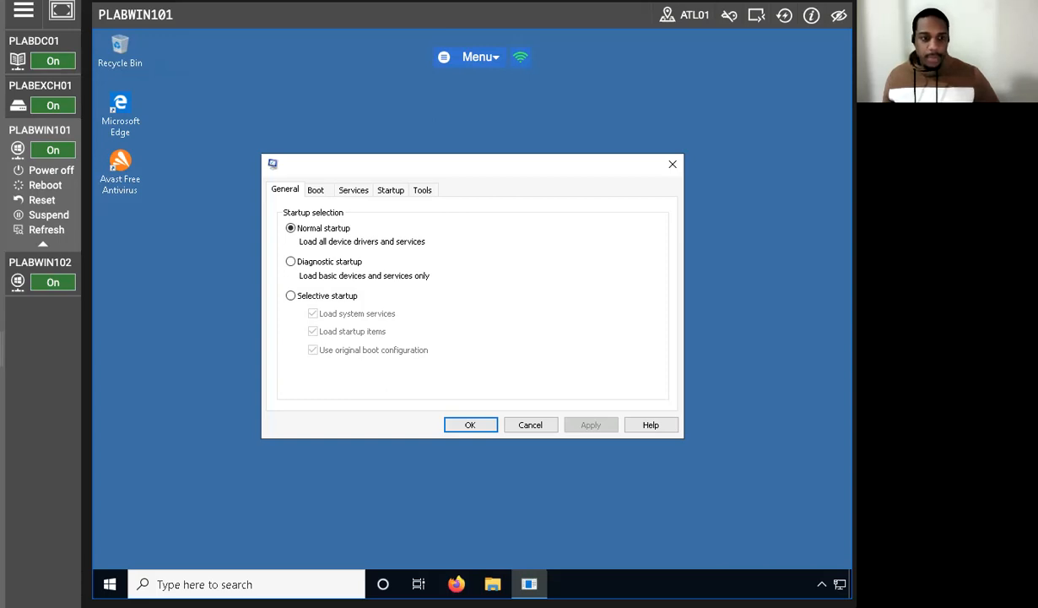
click(315, 190)
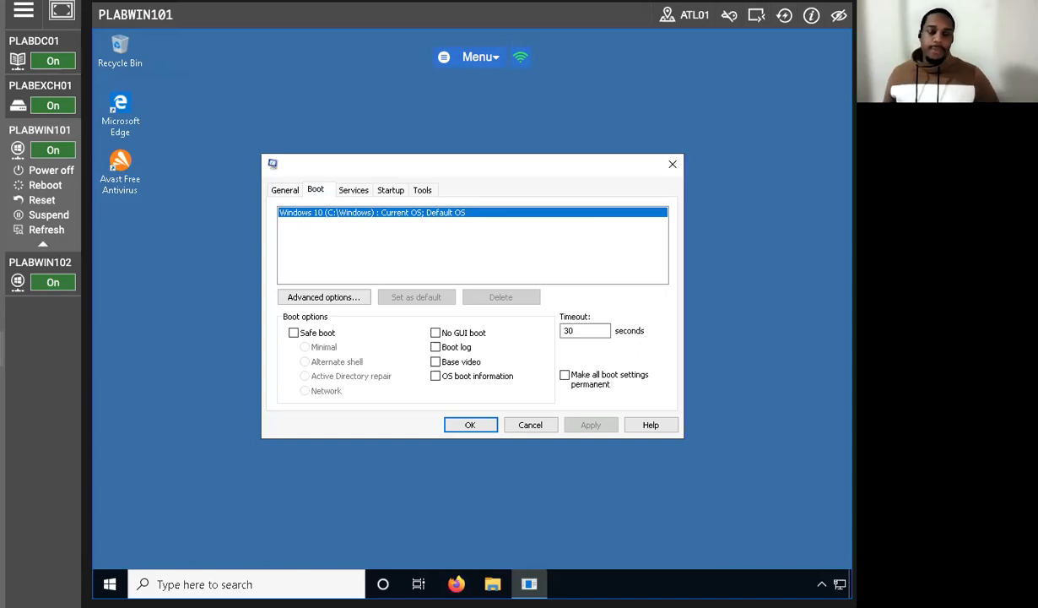
click(293, 333)
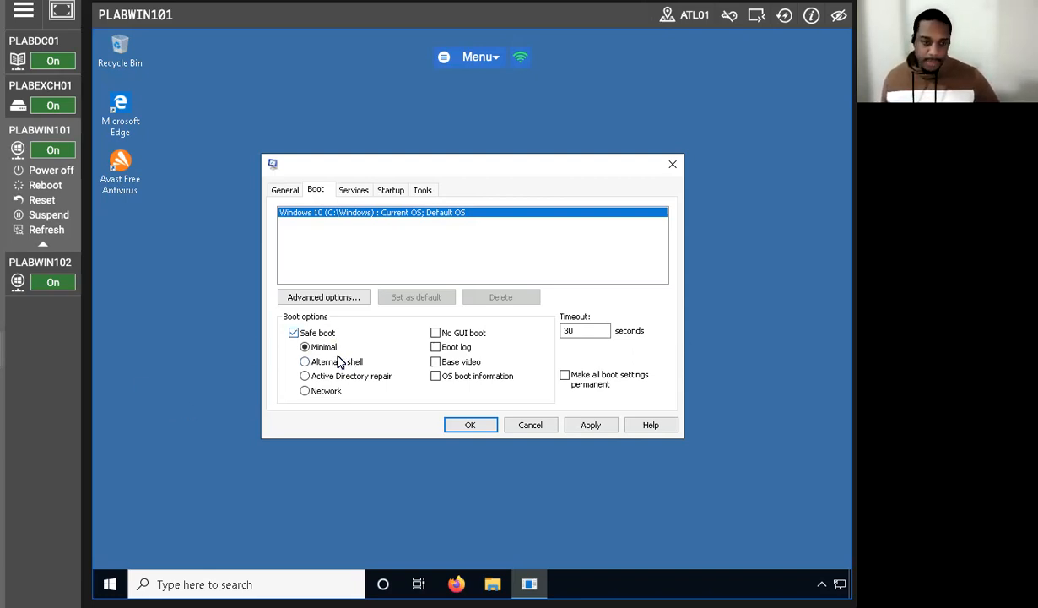
click(305, 390)
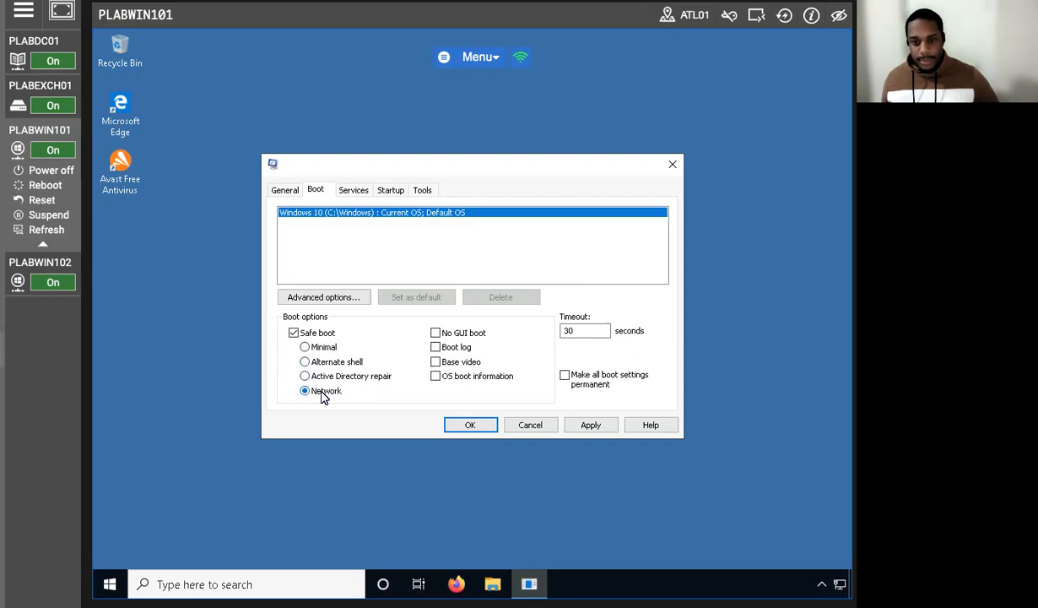
Step: Enable Boot log, Base video and OS boot information, then save the boot settings and exit without restarting
click(433, 346)
click(433, 361)
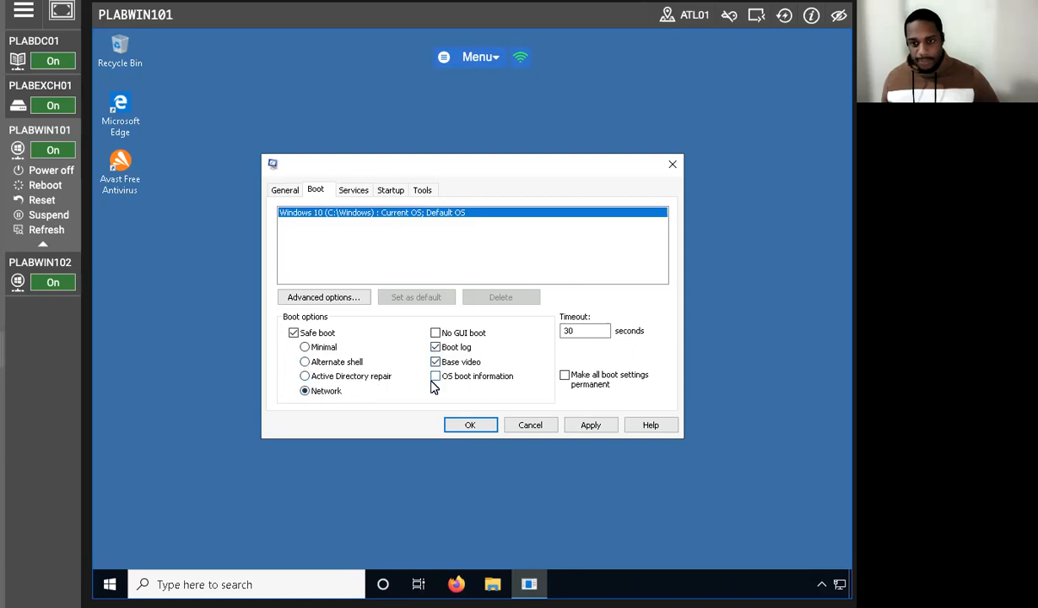
click(435, 377)
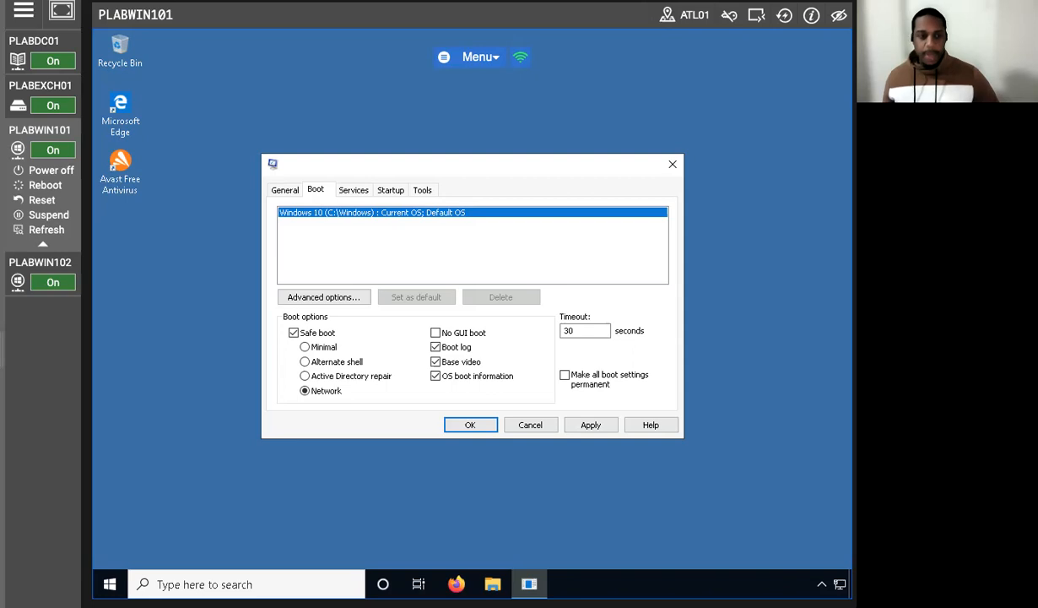
click(449, 428)
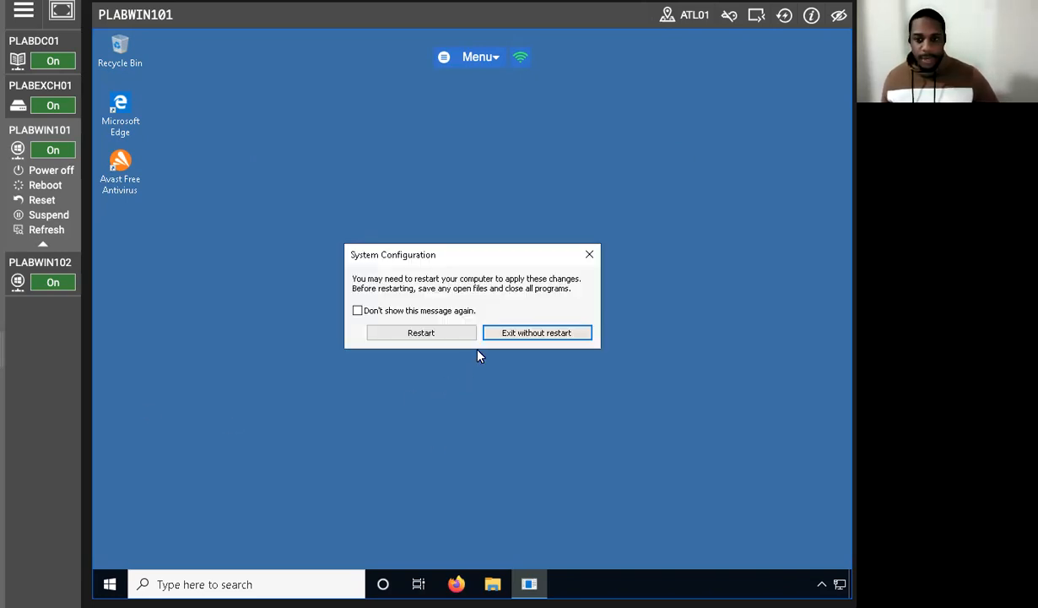
click(507, 335)
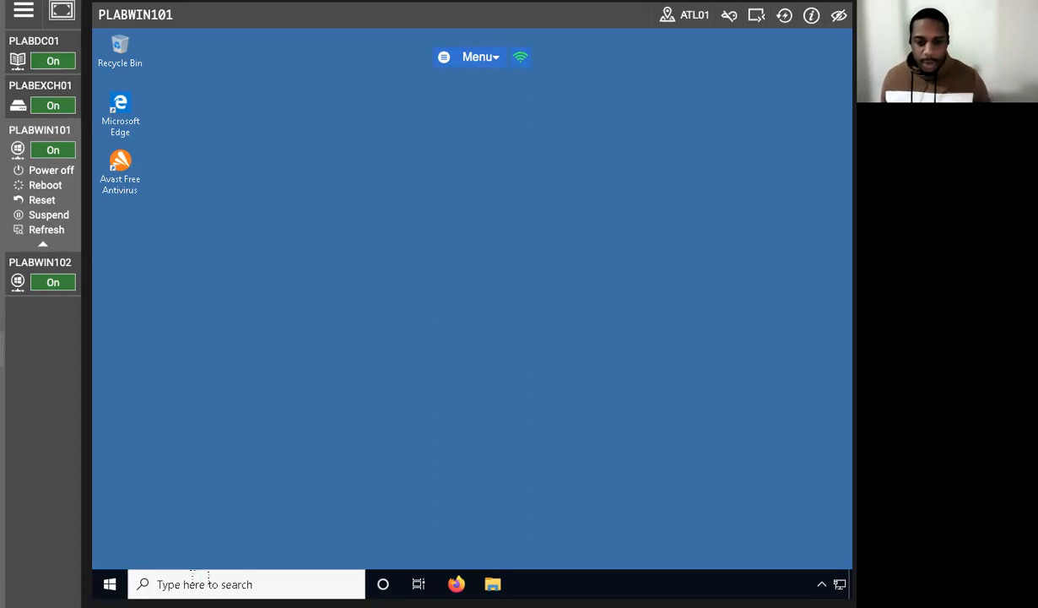
Step: Search for paragon and launch Paragon Backup & Recovery 17 CE
click(195, 583)
text(paragon)
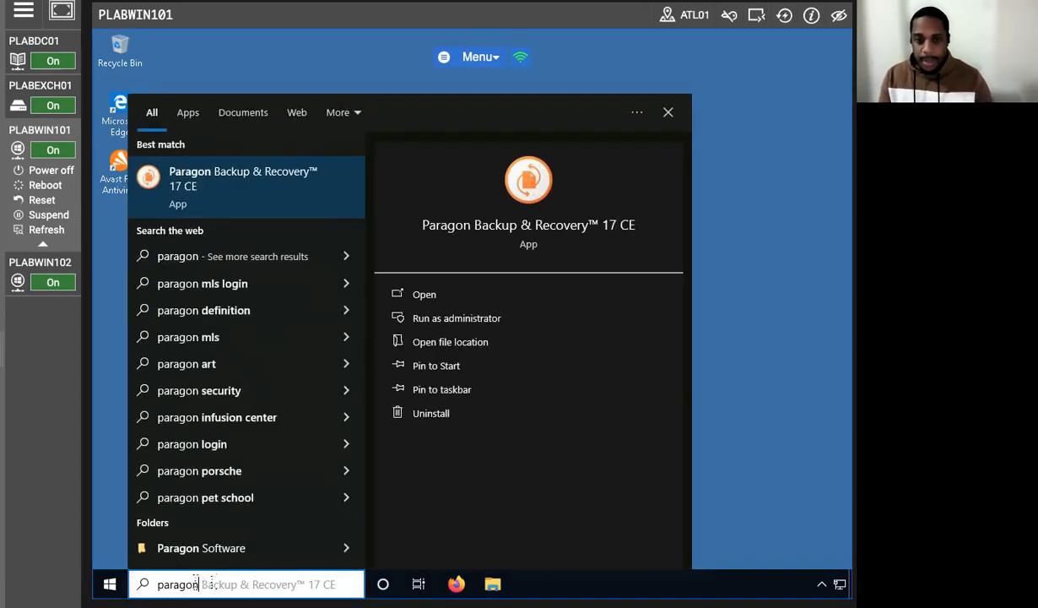
key(Return)
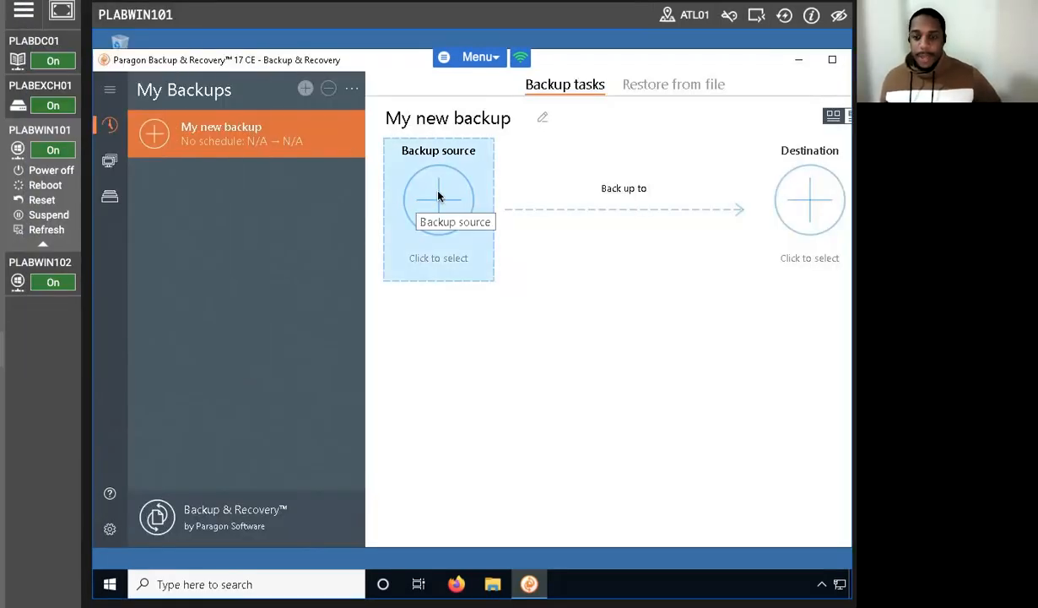
Step: Set the backup source type to Files/Folders and keep manual selection of files and folders
click(415, 202)
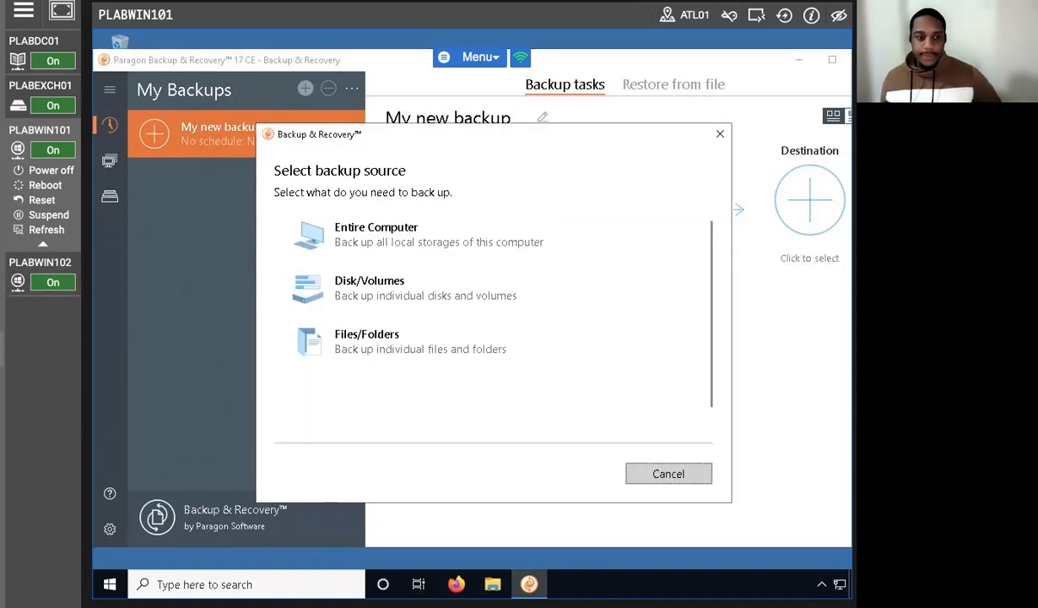
click(460, 344)
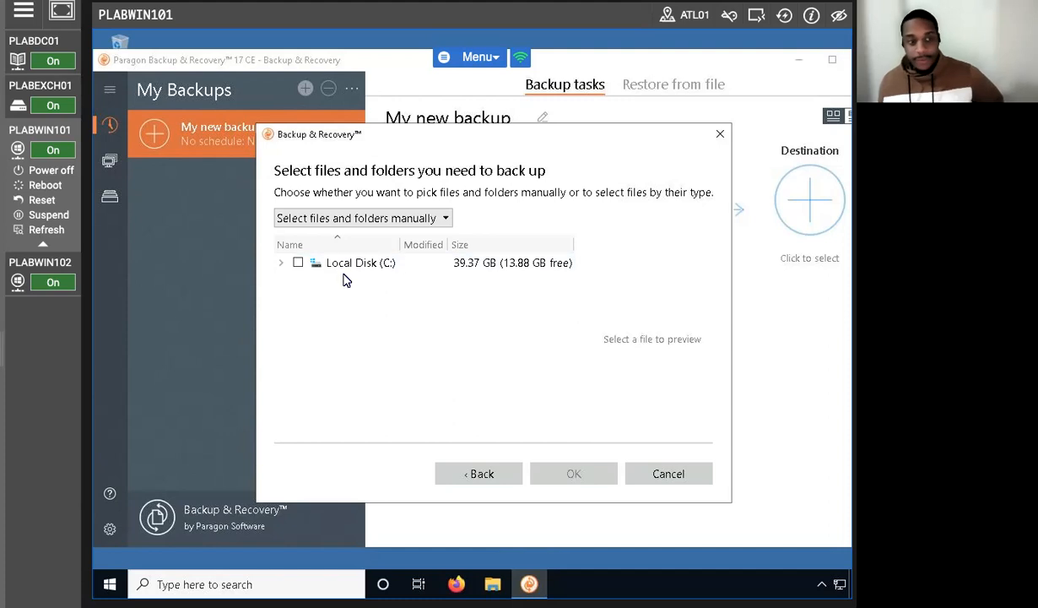
click(390, 213)
click(439, 310)
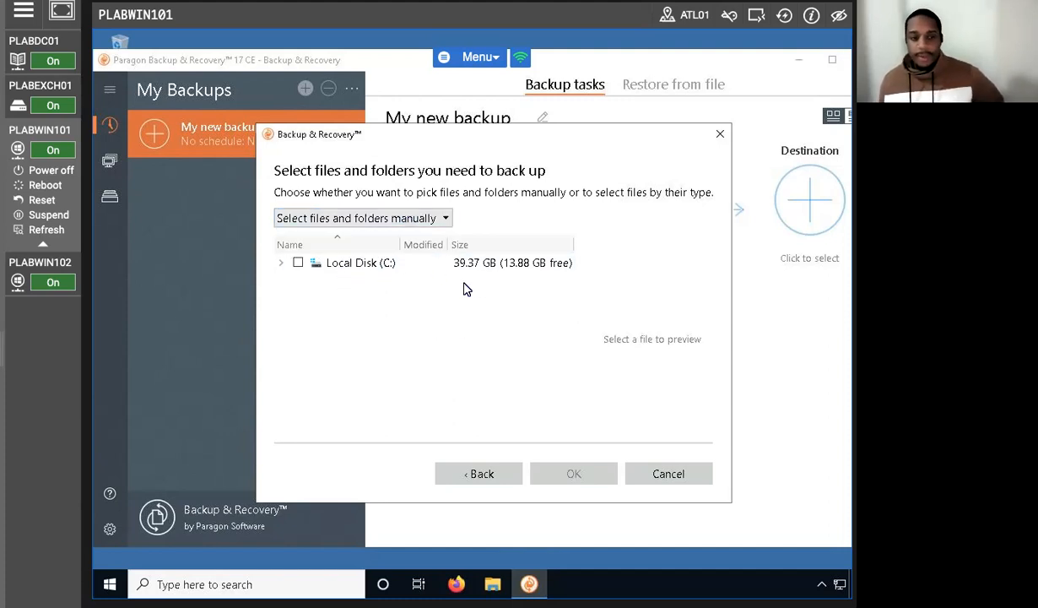
Step: Select the Downloads folder under Users > Administrator on Local Disk (C:) as the backup source and confirm
click(280, 263)
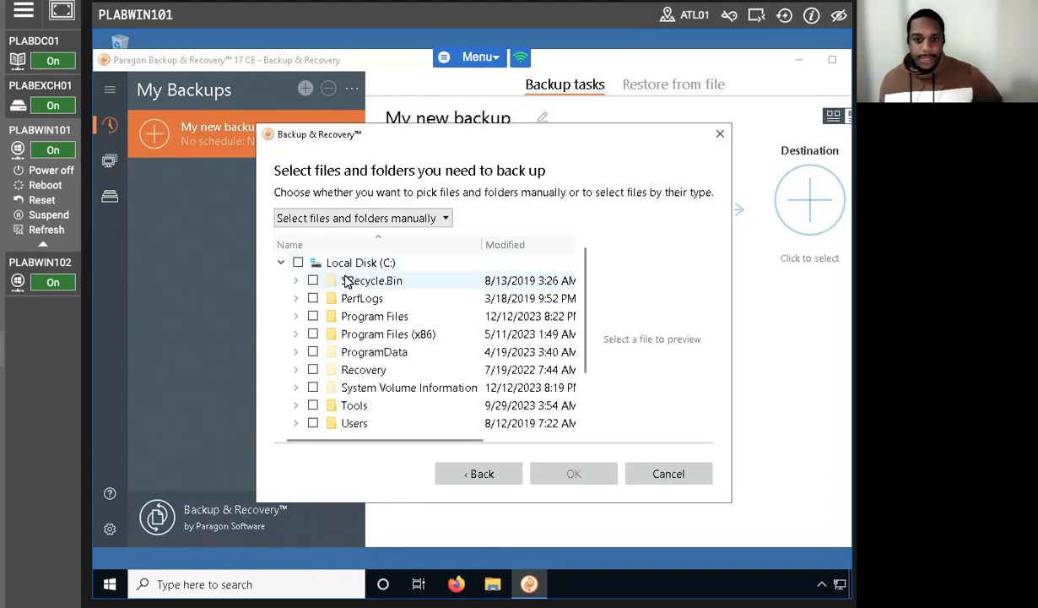
scroll(309, 353, down, 2)
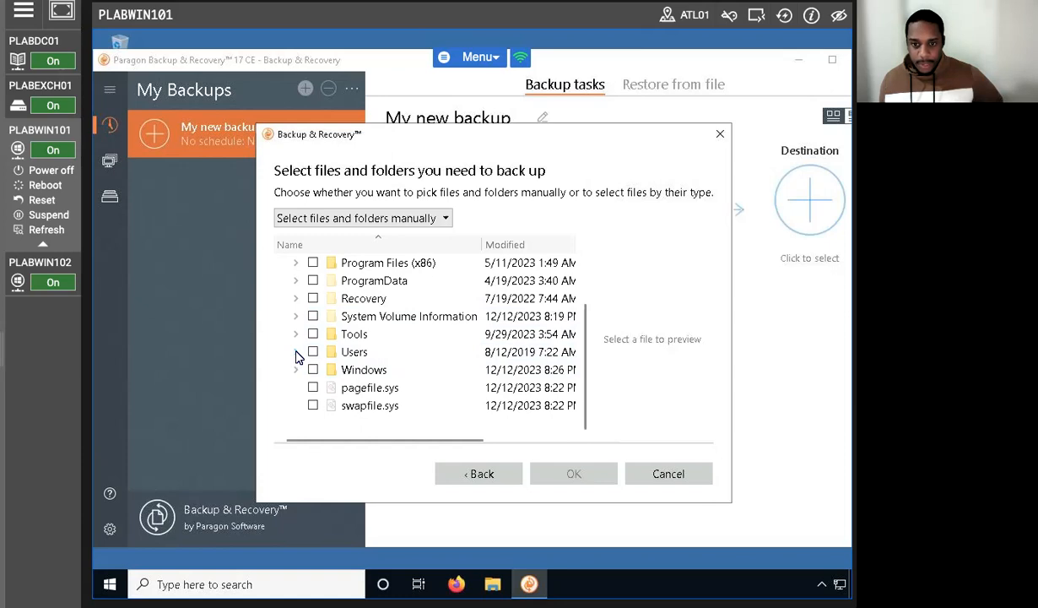
click(295, 353)
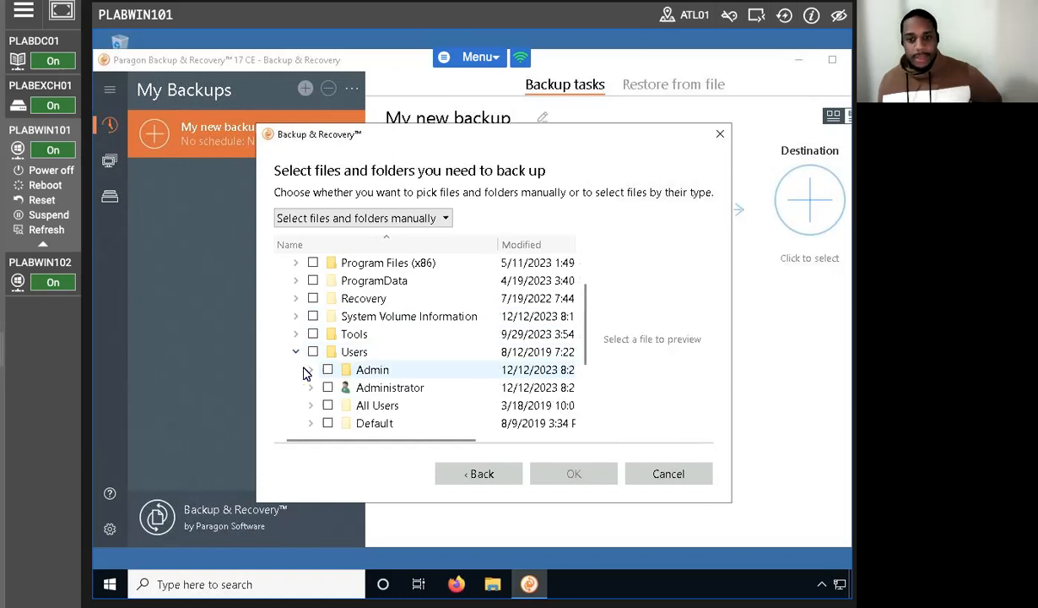
click(310, 387)
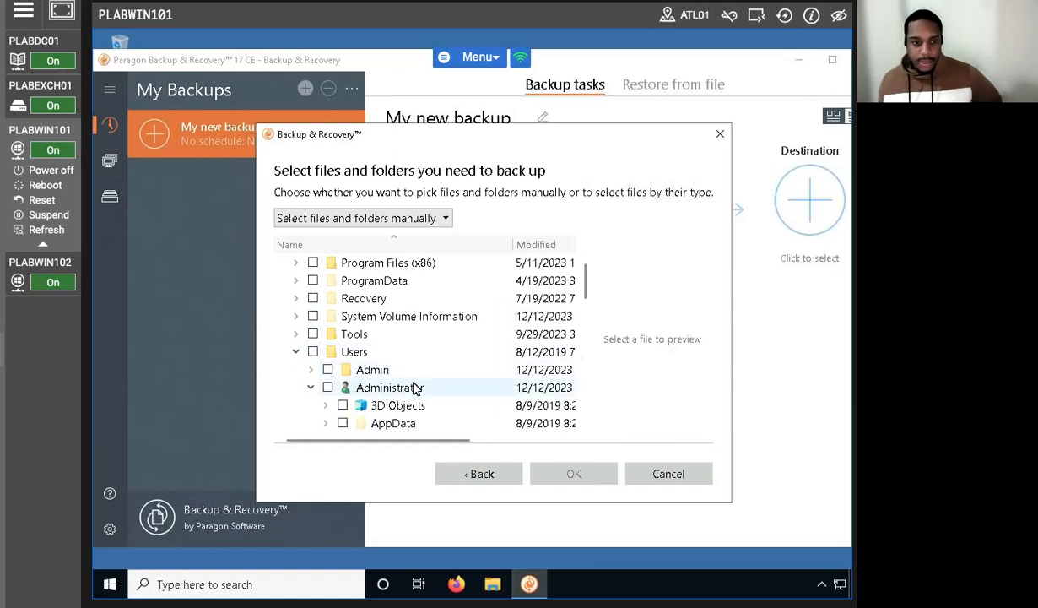
scroll(414, 400, down, 3)
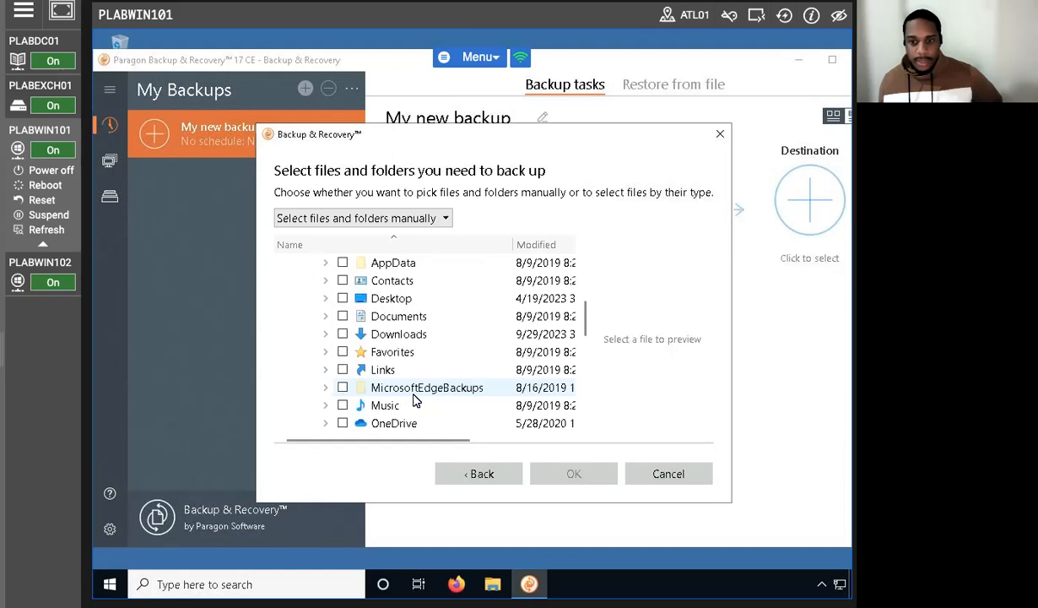
click(324, 334)
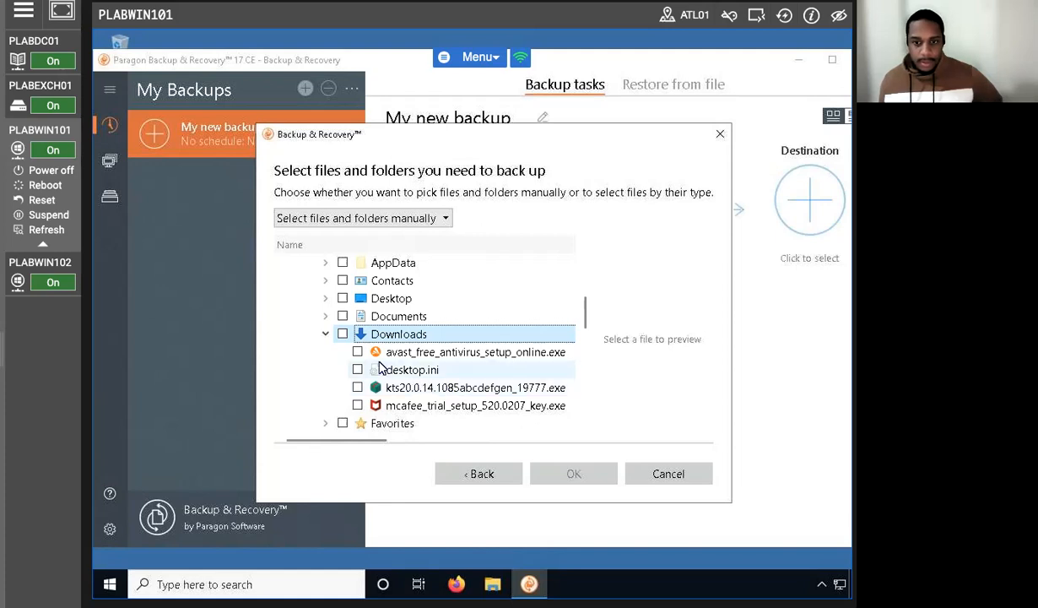
click(343, 334)
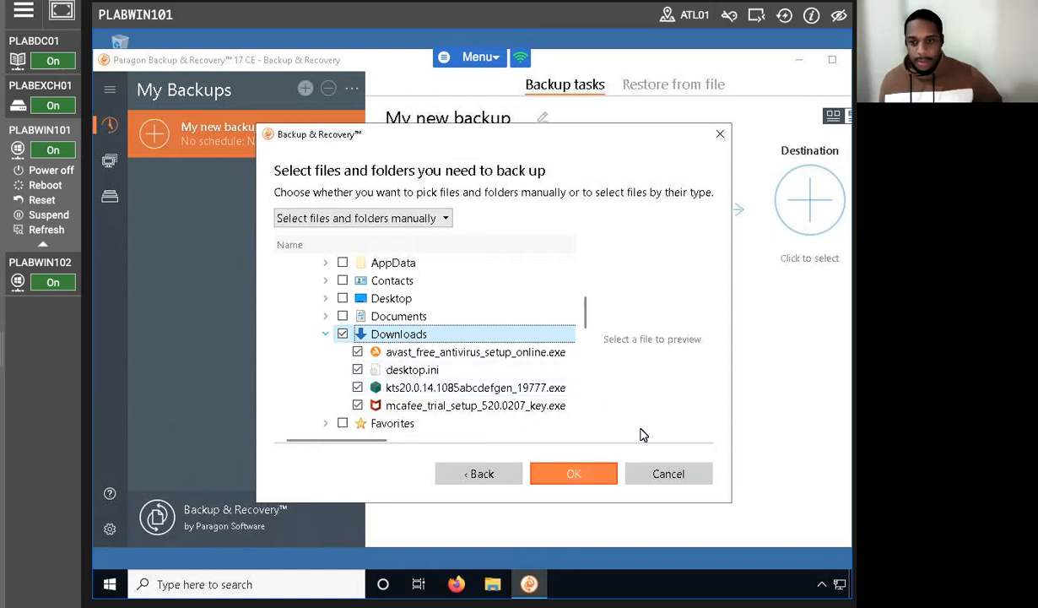
click(577, 473)
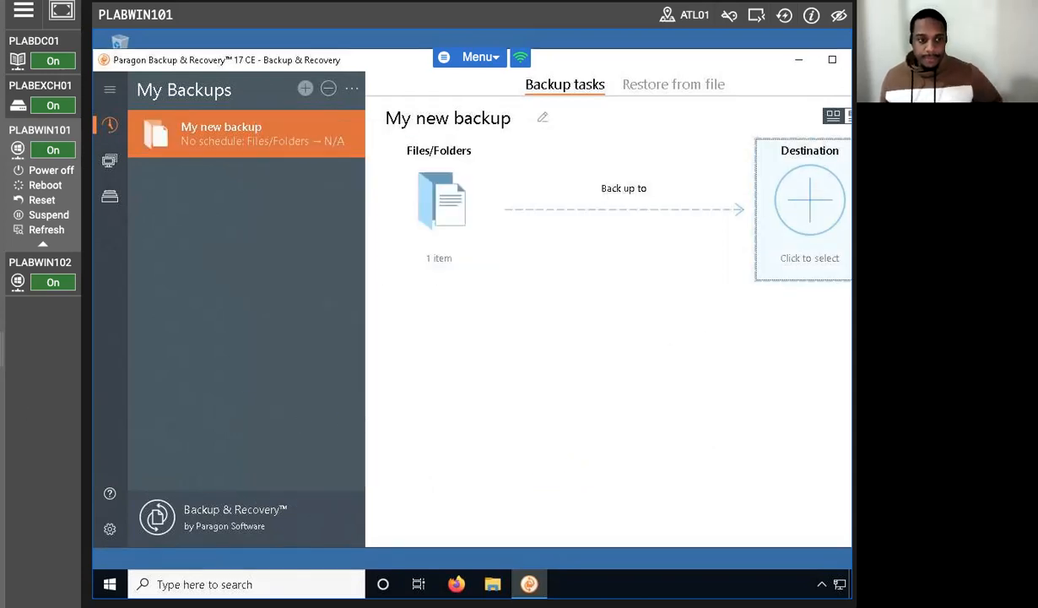
Step: For the backup destination, browse the local folders on Local Disk (C:) to Users > Administrator and select Desktop
click(806, 203)
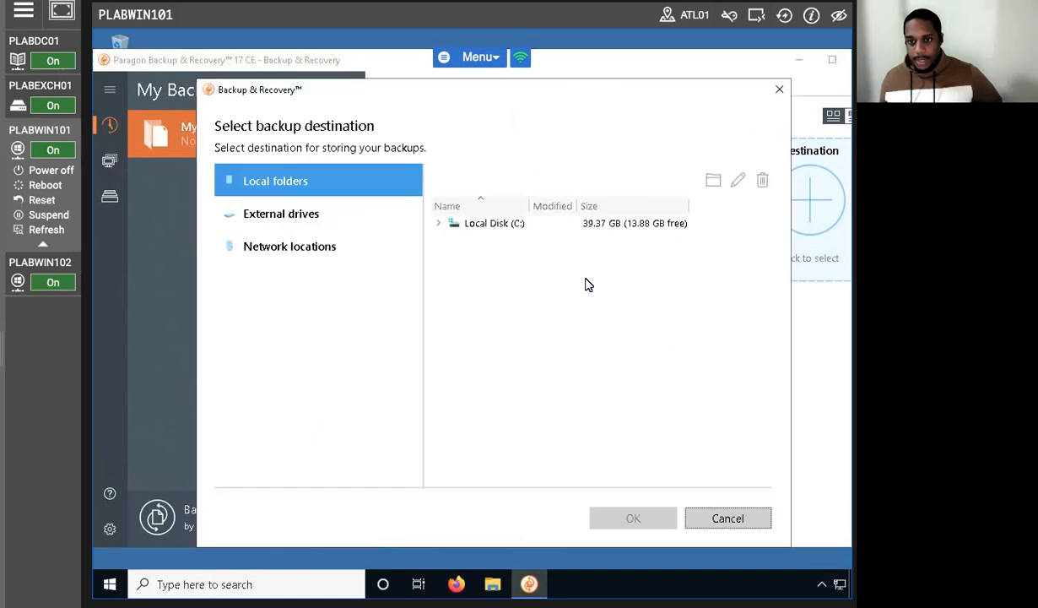
click(470, 225)
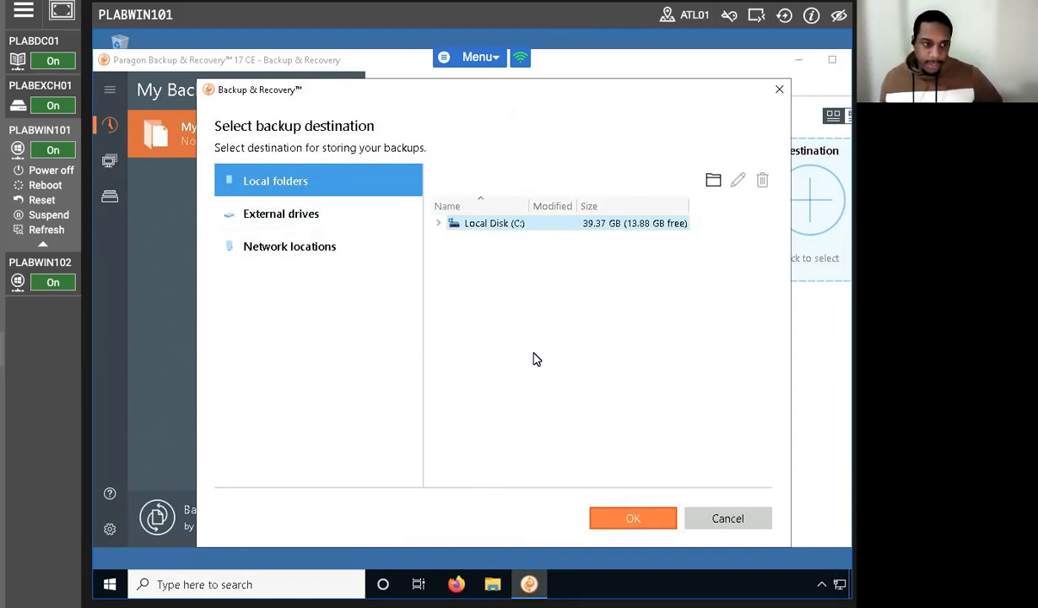
click(437, 224)
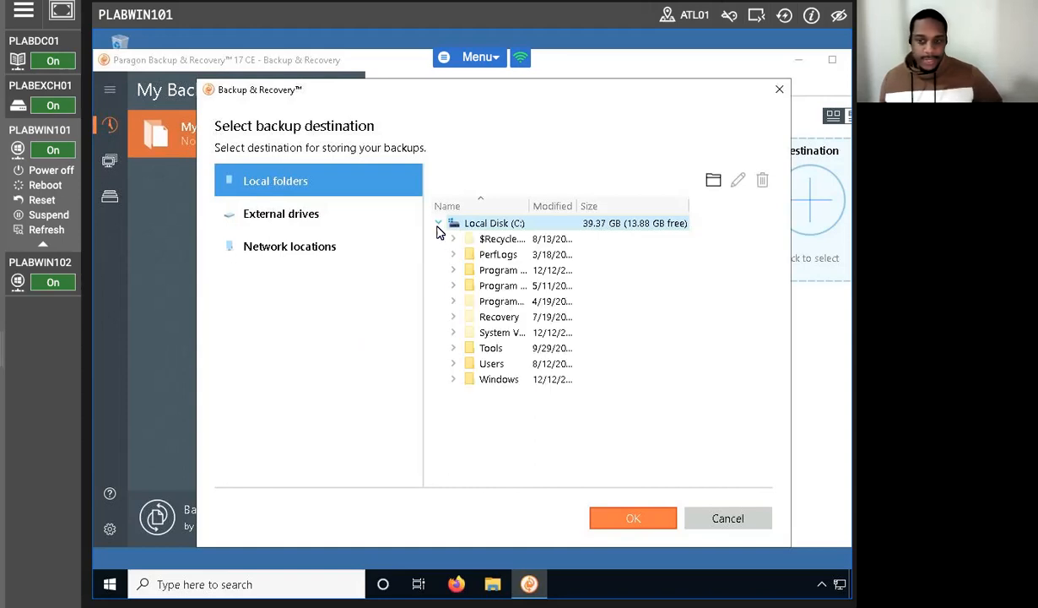
click(453, 364)
click(468, 395)
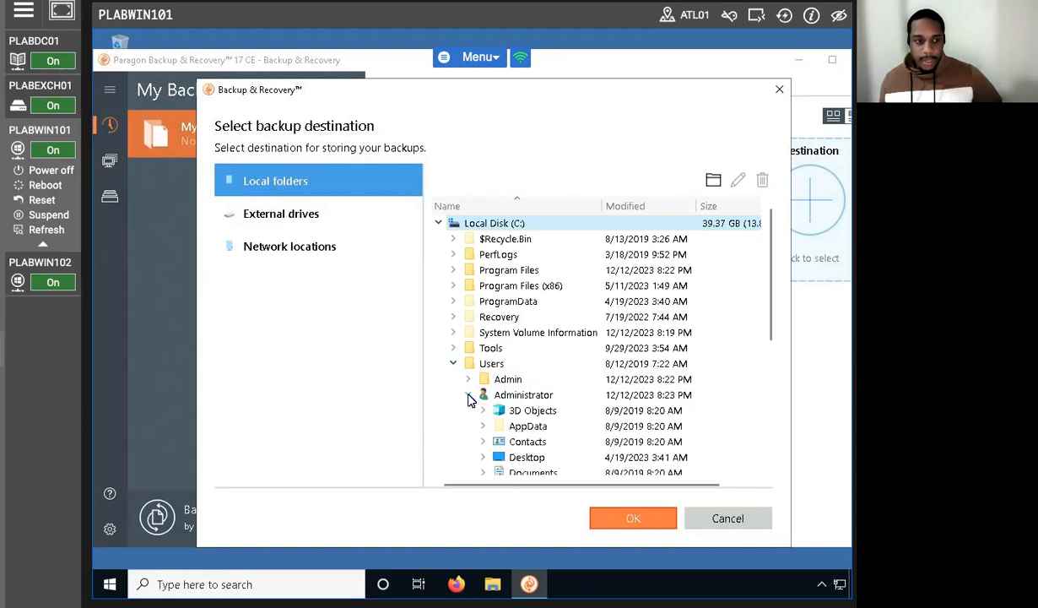
scroll(515, 405, down, 3)
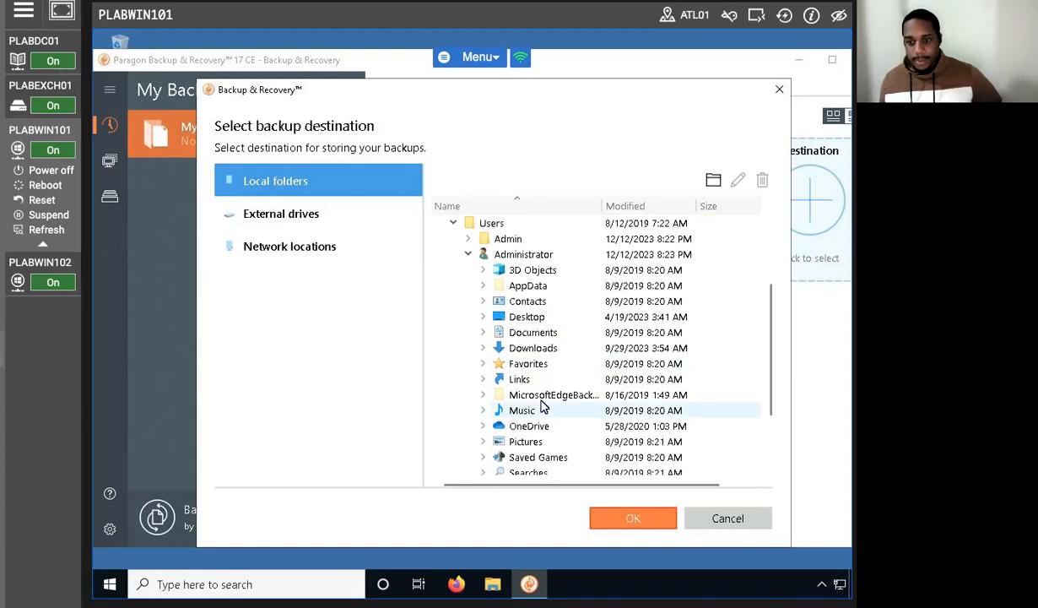
click(536, 321)
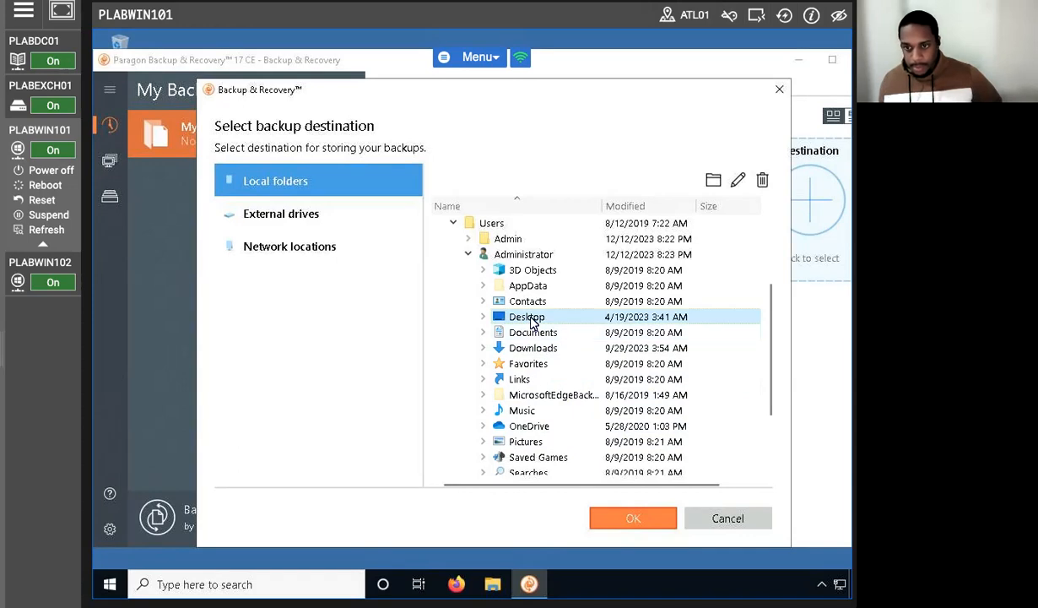
click(481, 318)
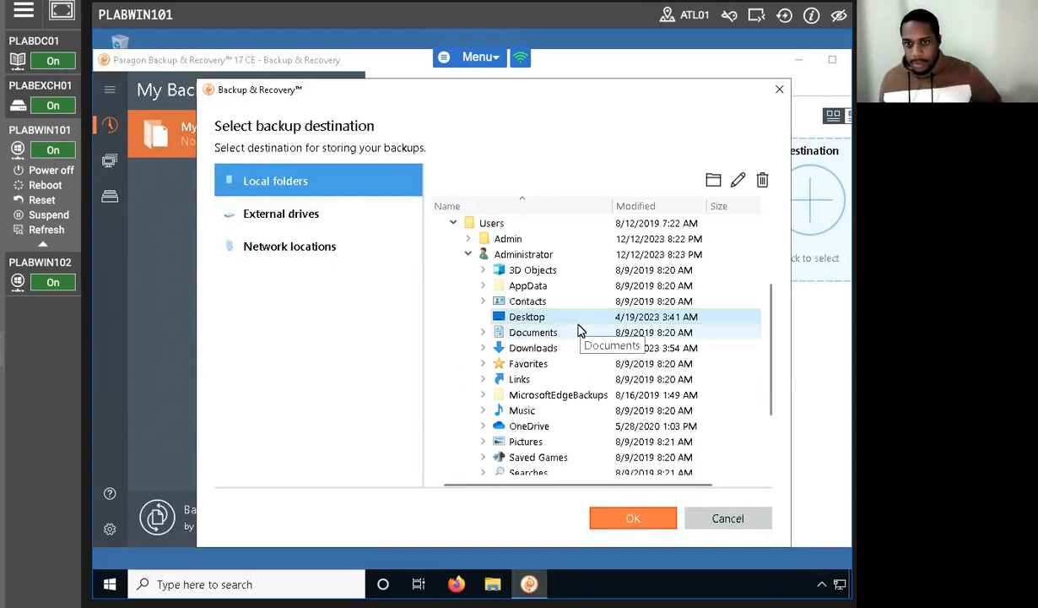
Step: Create a new folder named Backup inside the Administrator's Desktop folder
click(713, 180)
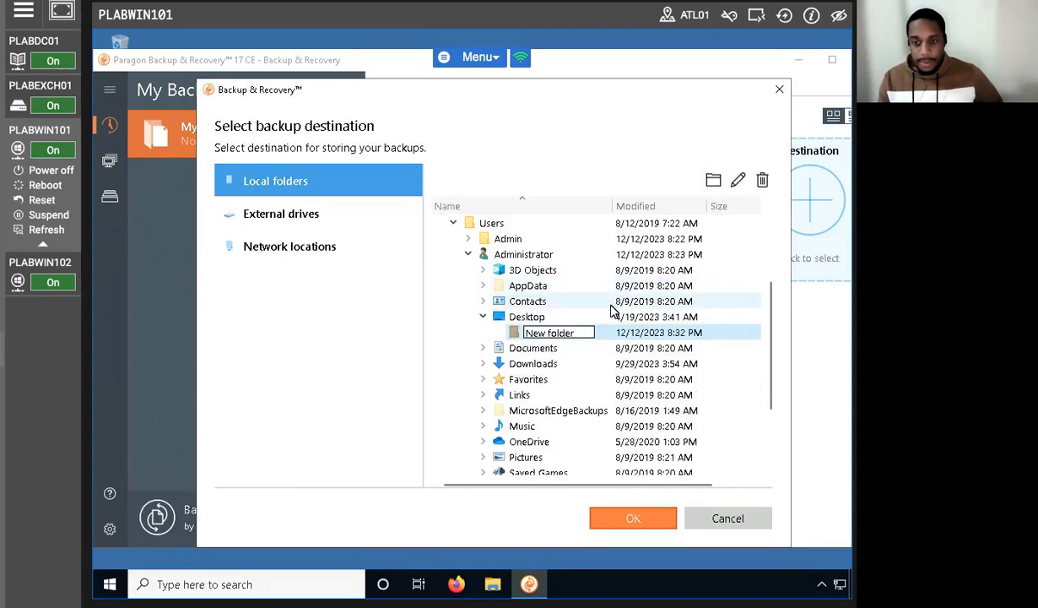
key(BackSpace)
key(BackSpace)
key(BackSpace)
key(BackSpace)
key(BackSpace)
key(BackSpace)
key(BackSpace)
key(BackSpace)
key(BackSpace)
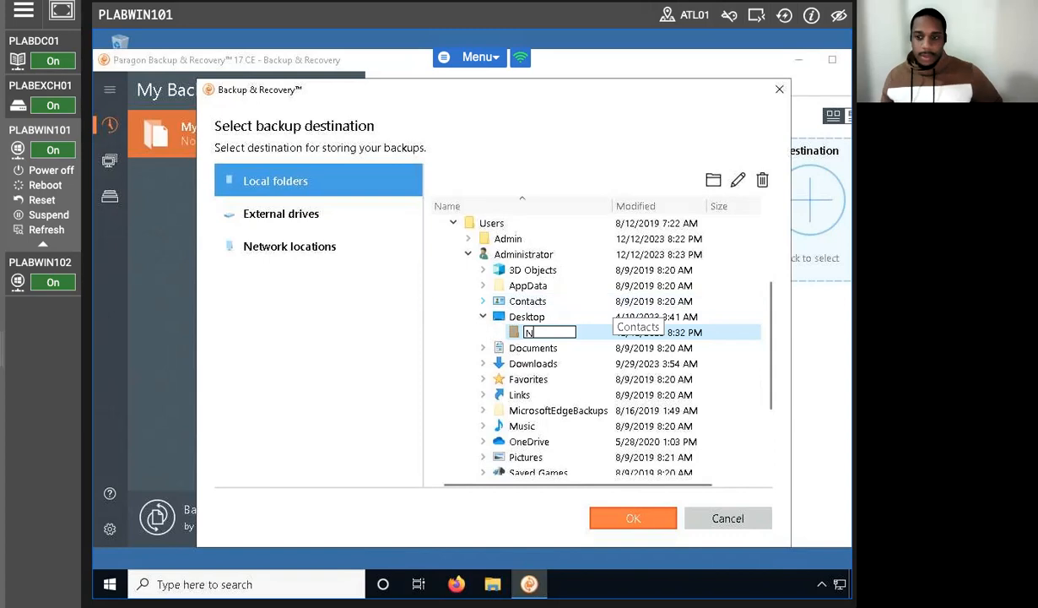
key(BackSpace)
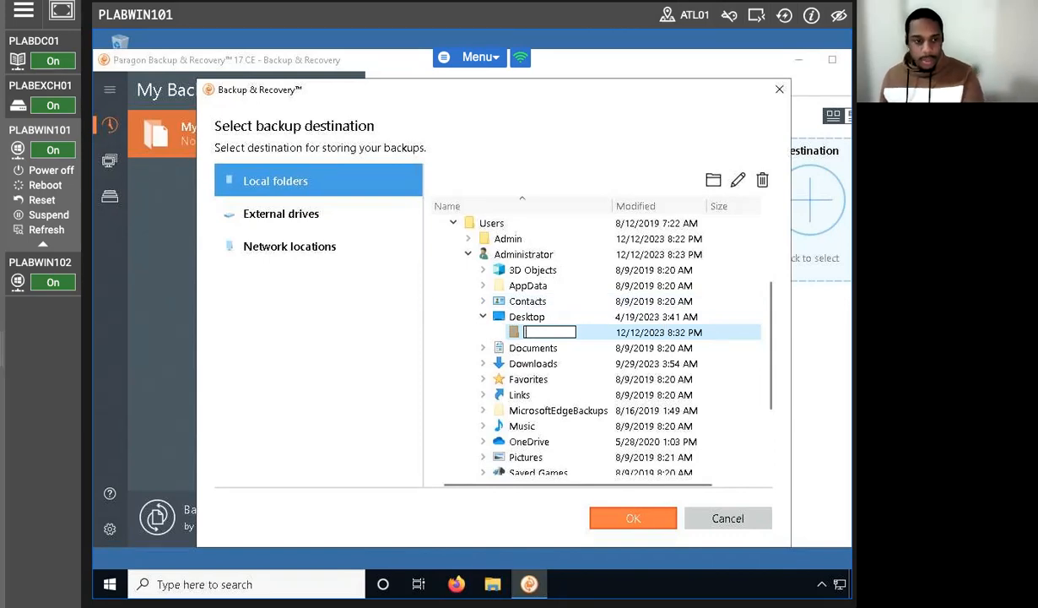
text(Backup)
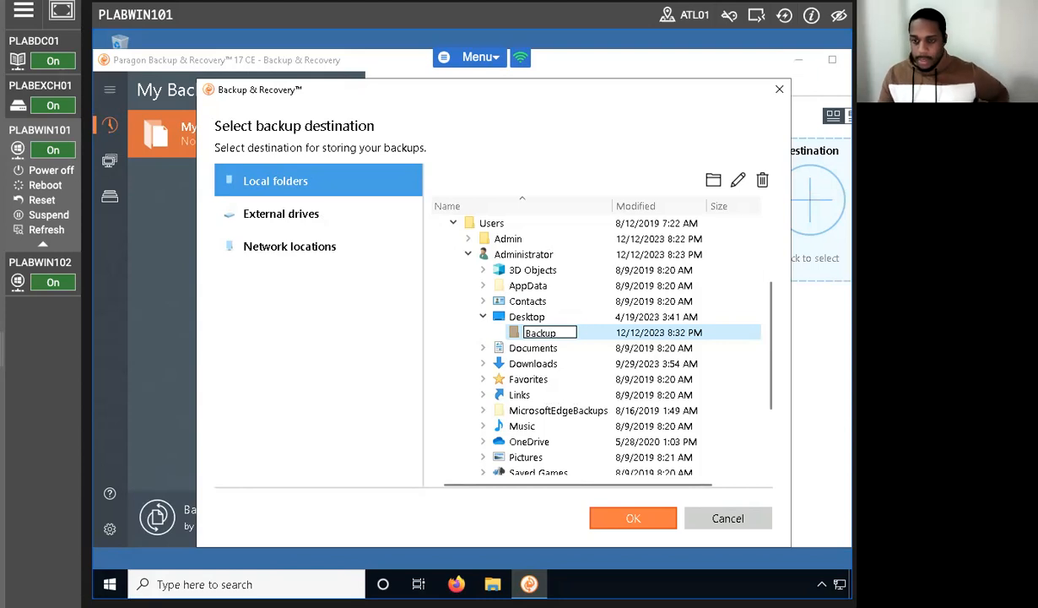
key(Return)
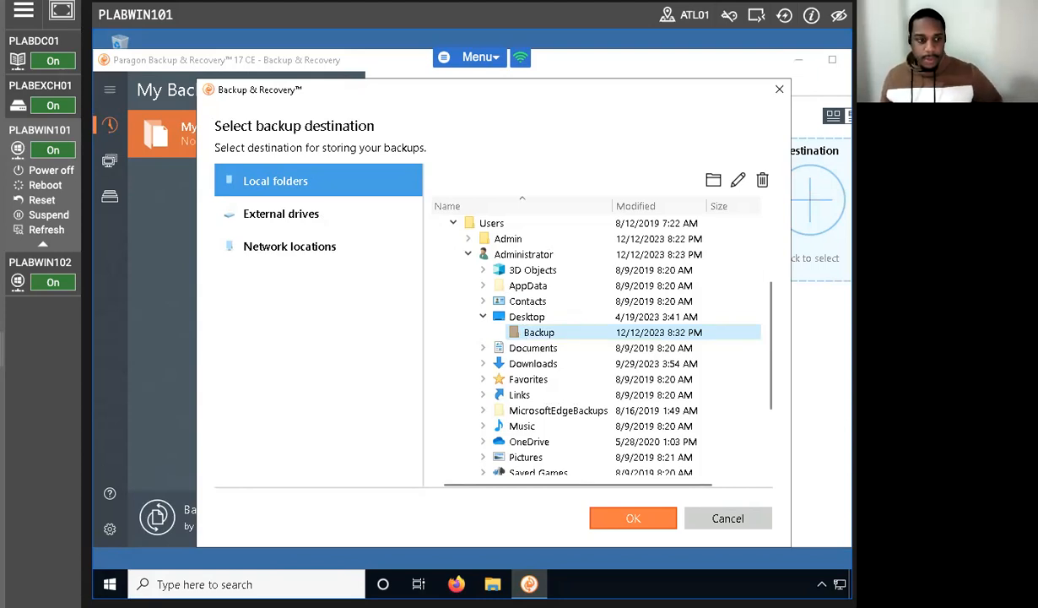
Step: Confirm the Backup folder as the destination, then run the backup and dismiss its completion notice
click(632, 518)
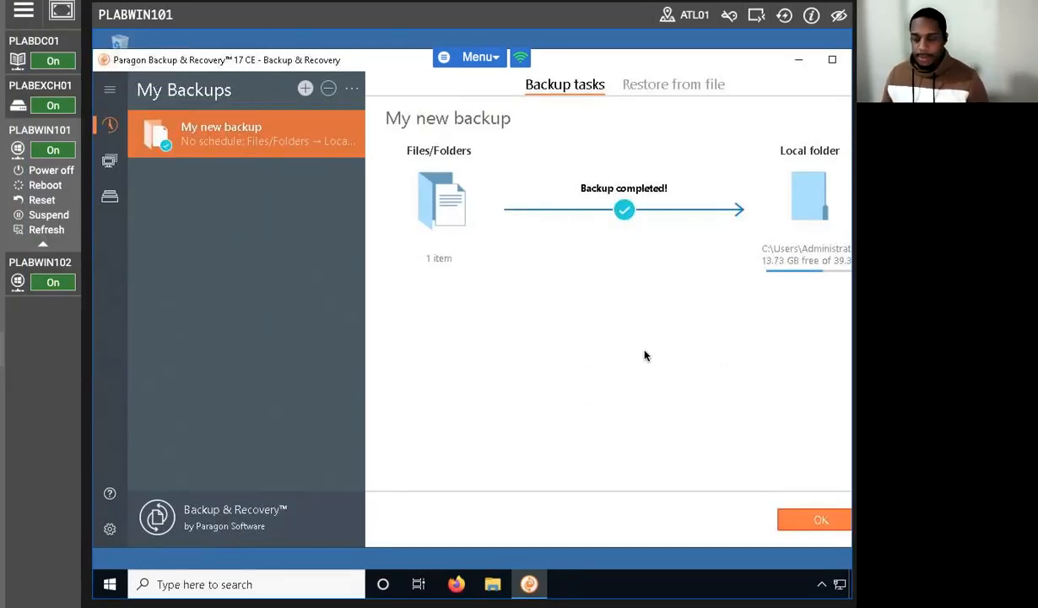
click(785, 520)
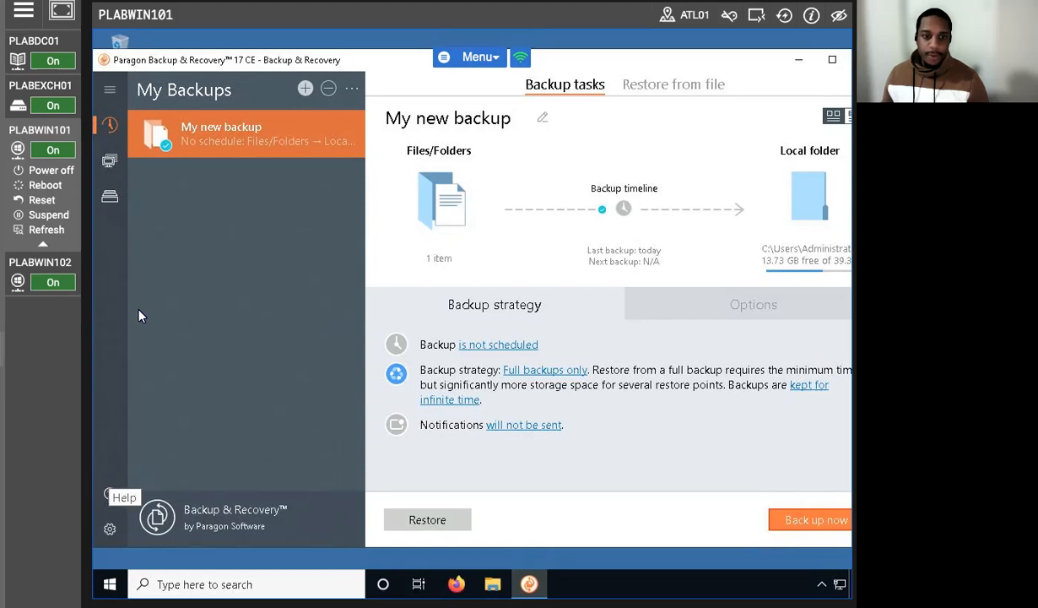
Step: Minimize the backup program and open the Backup folder on the desktop to examine the backup job inside
click(797, 62)
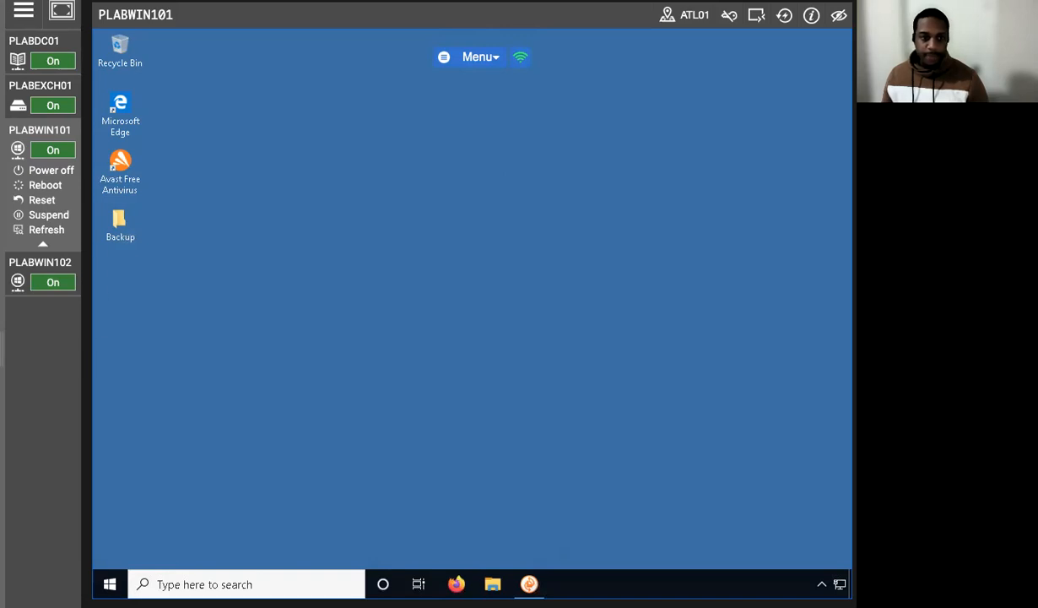
double_click(120, 224)
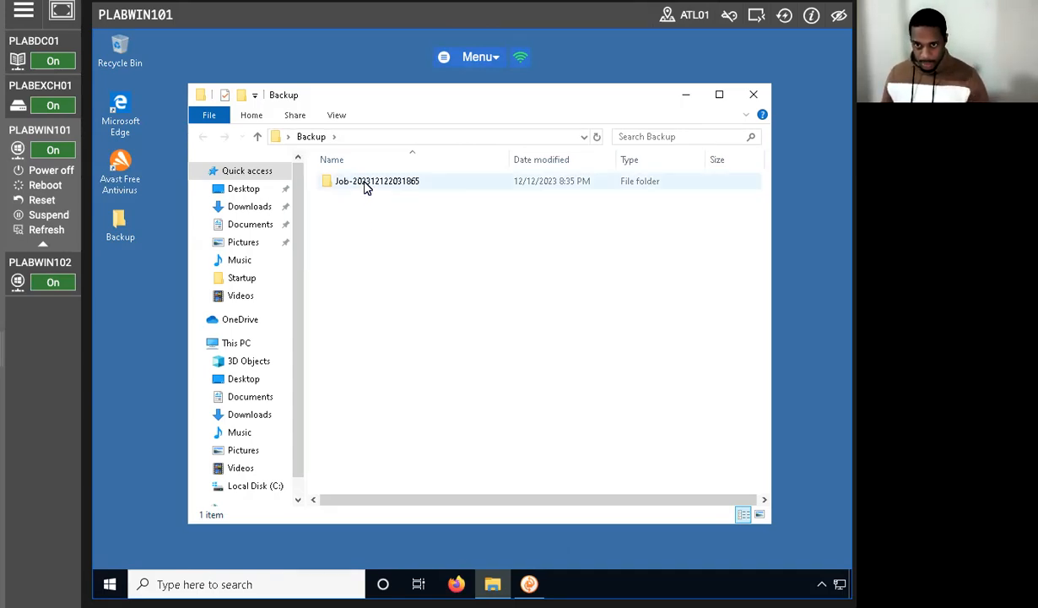
mouse_move(366, 187)
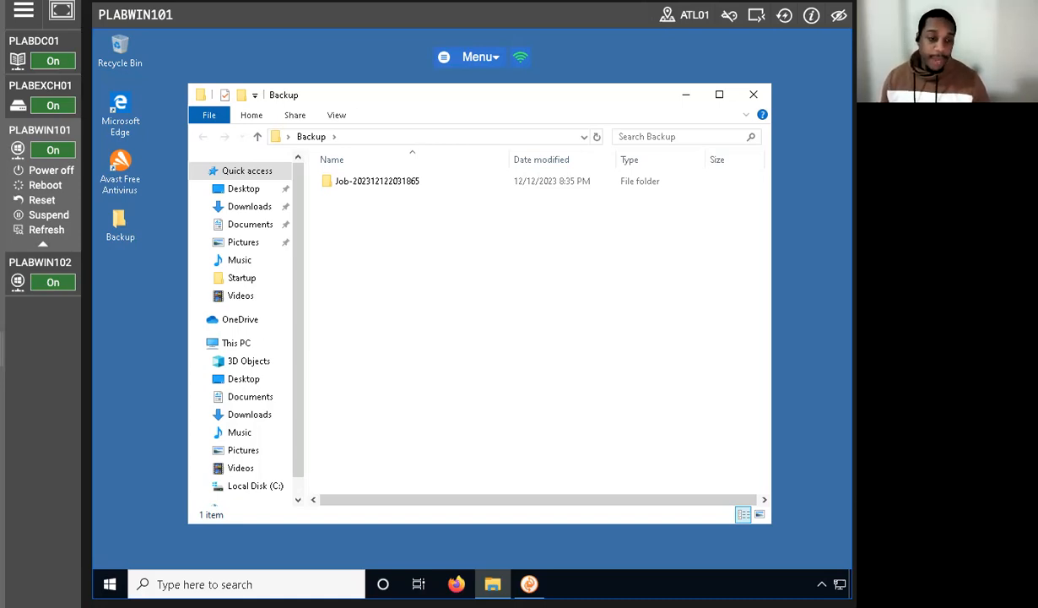
Step: Create a new text document named Backup1 in the Downloads folder
click(233, 206)
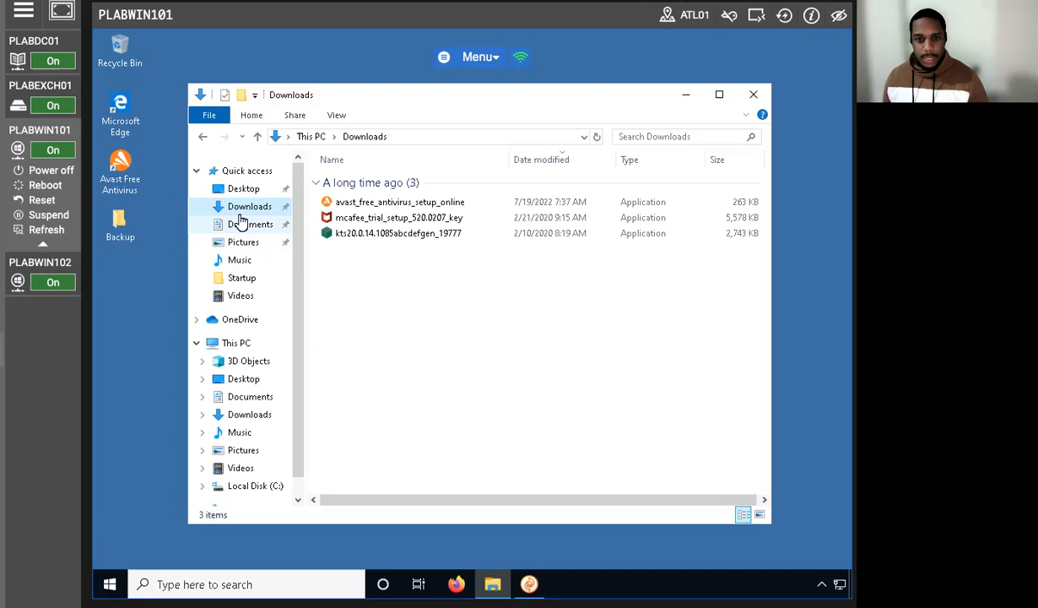
right_click(415, 328)
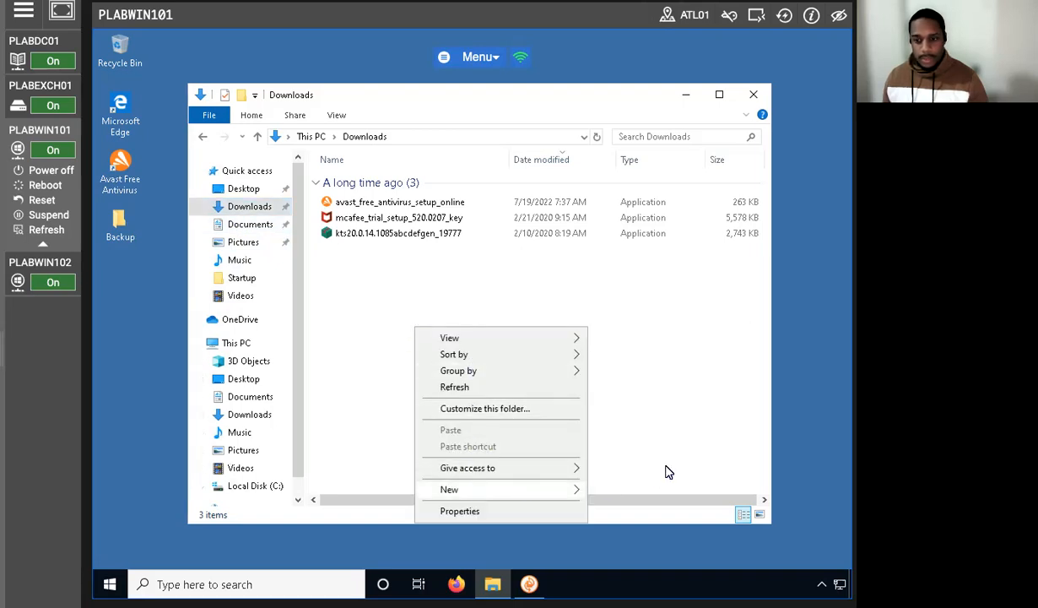
mouse_move(466, 489)
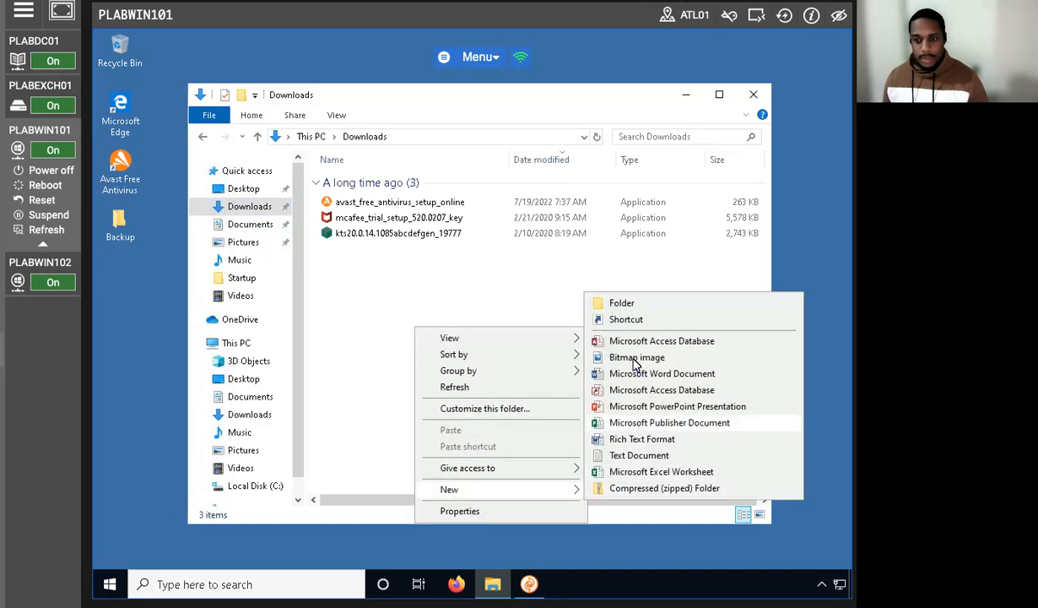
click(639, 455)
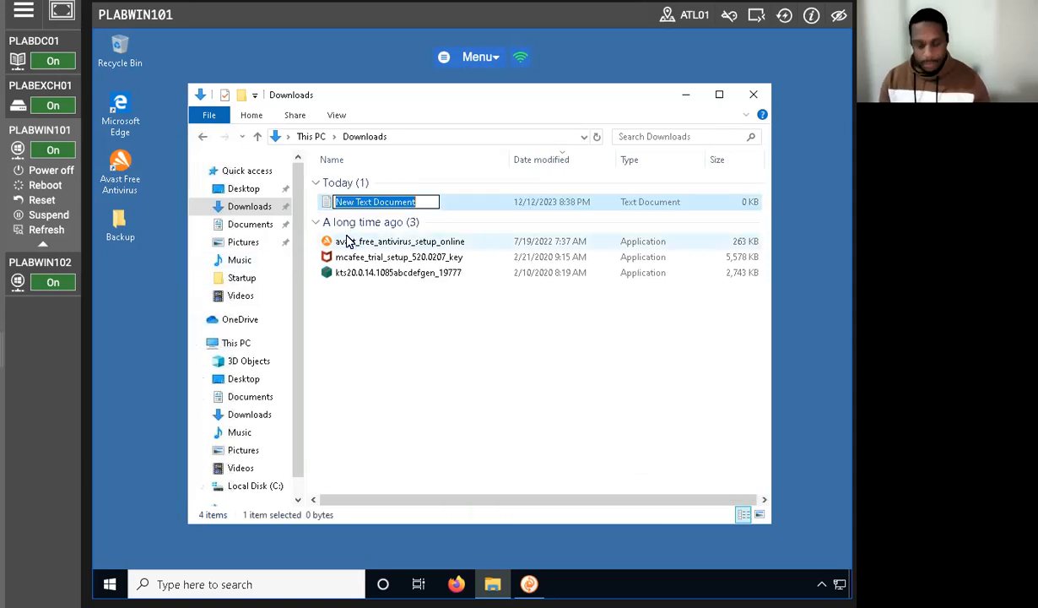
text(Backup1)
key(Return)
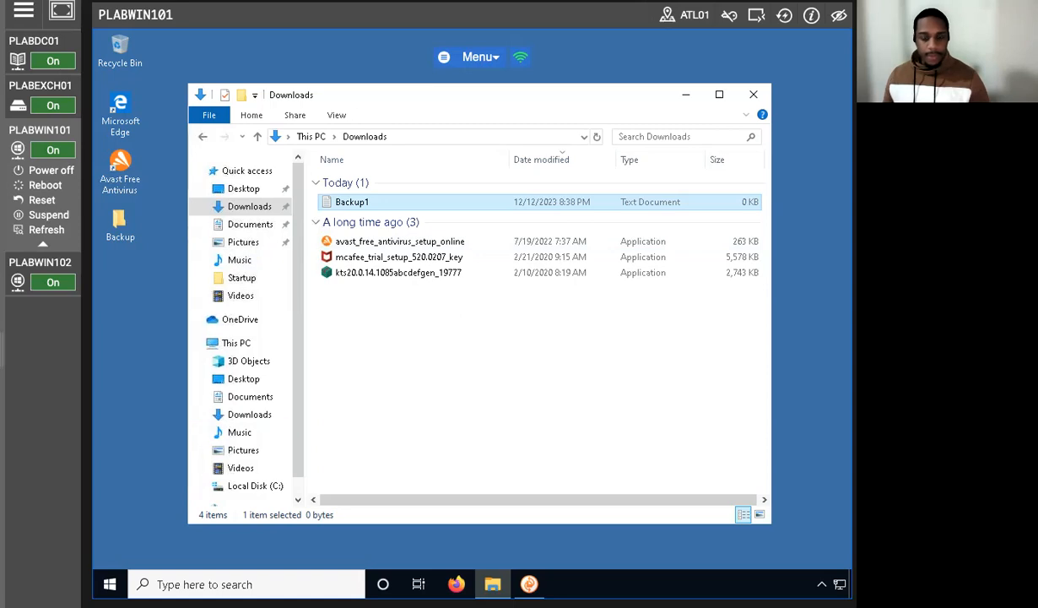
Step: In the backup program, set the strategy to a chain of full and incremental backups with 5 increments, then run the backup
click(529, 582)
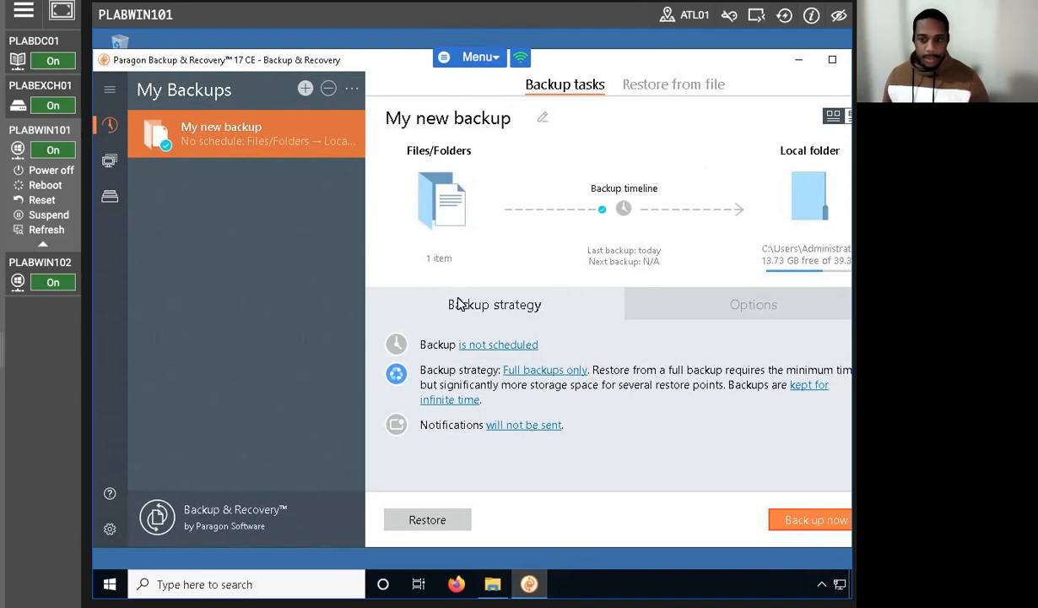
click(537, 373)
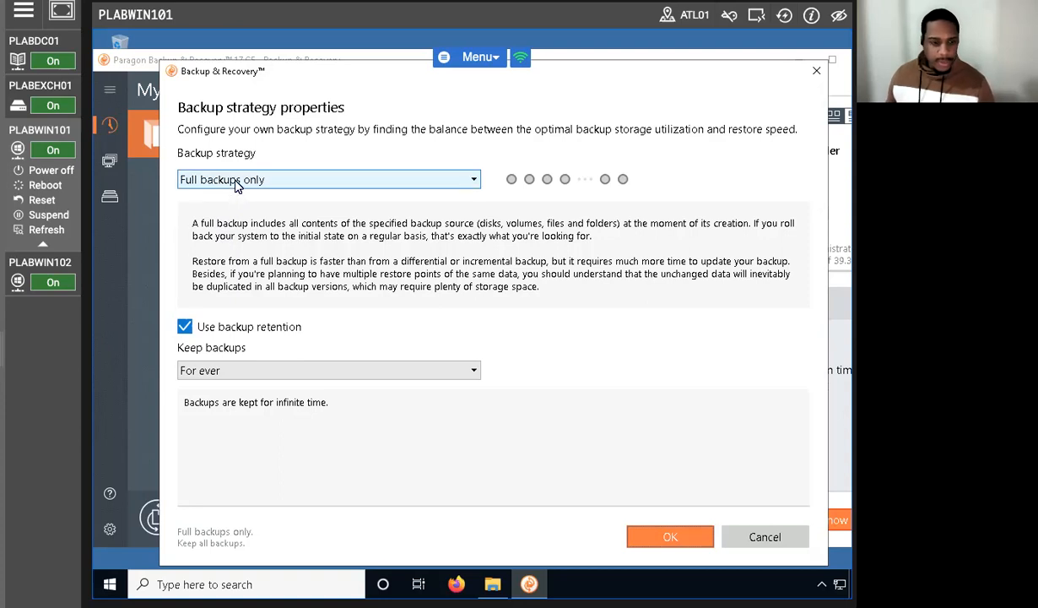
click(326, 184)
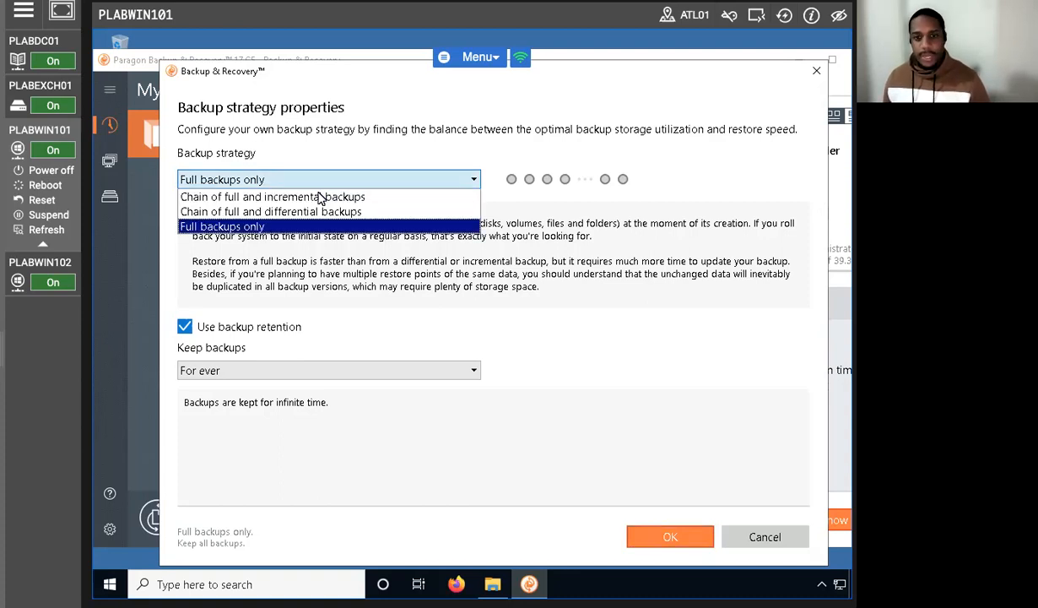
click(404, 205)
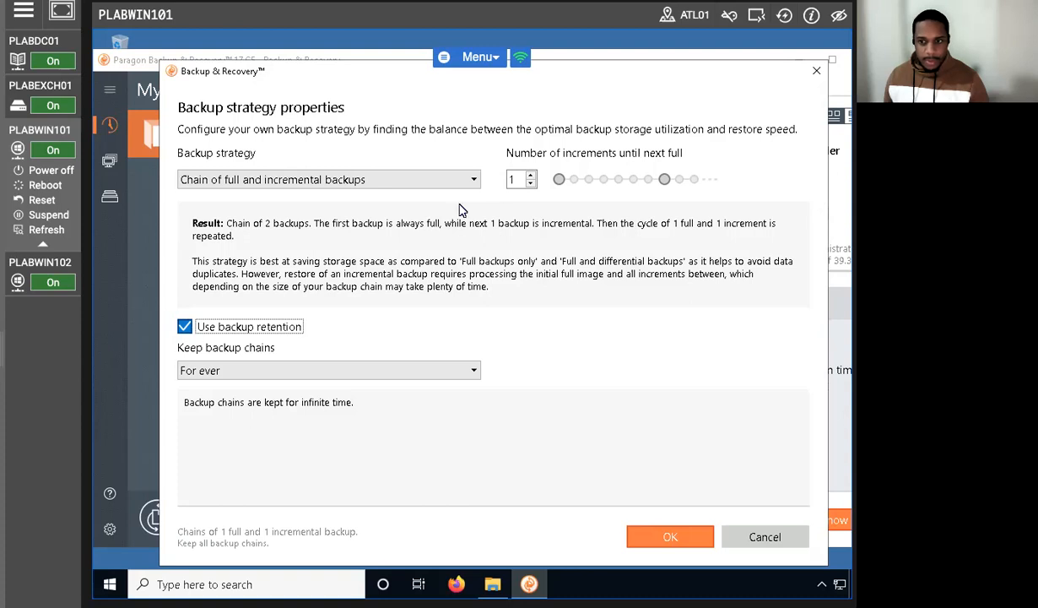
click(531, 175)
click(531, 175)
click(531, 176)
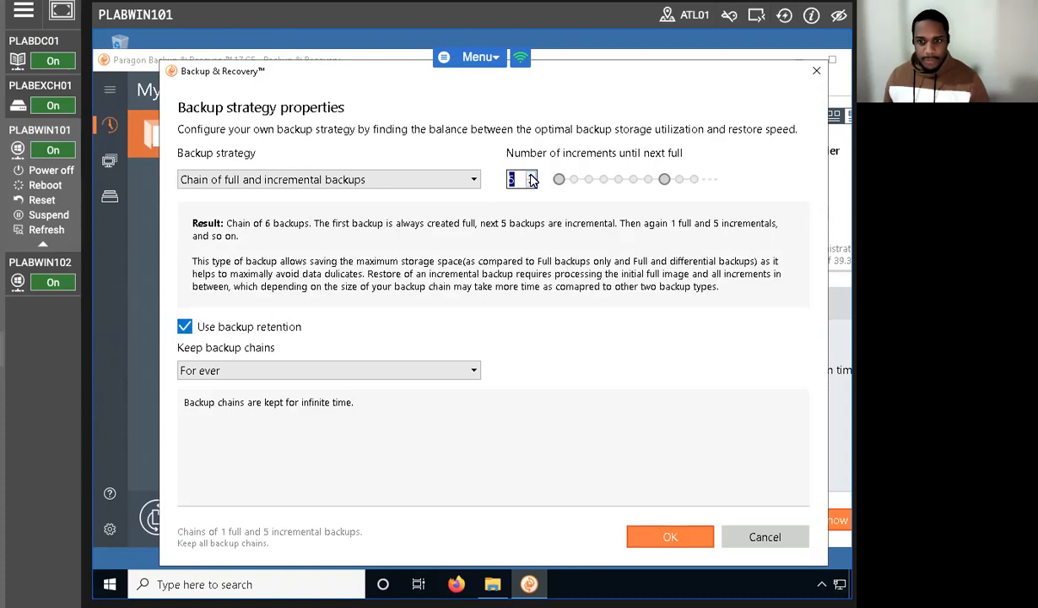
click(531, 175)
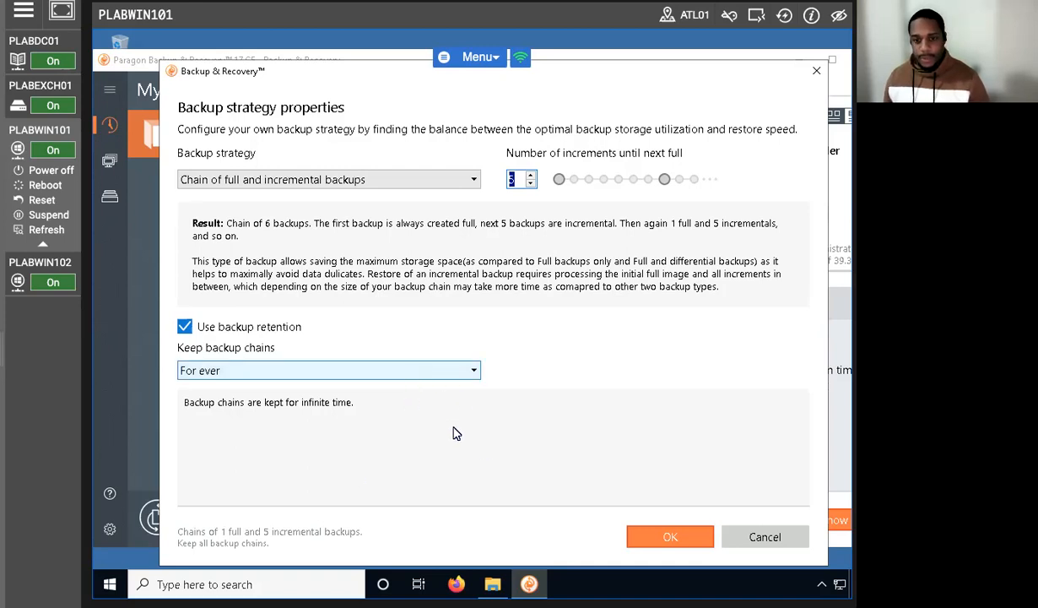
click(665, 535)
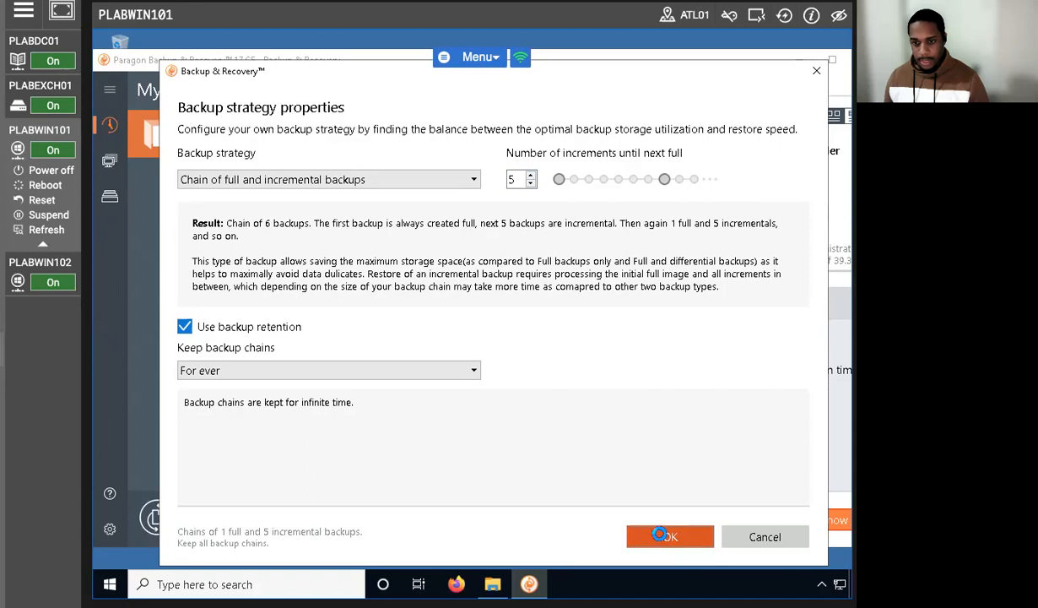
click(809, 519)
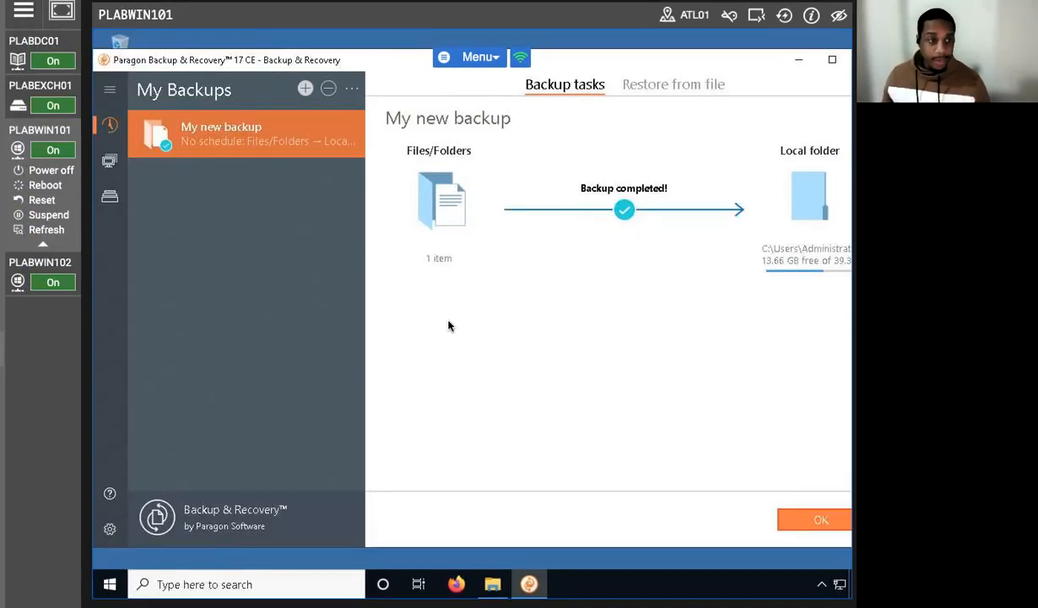
click(806, 517)
Step: Examine the time and type of both backup versions on the backup timeline
click(591, 211)
click(602, 212)
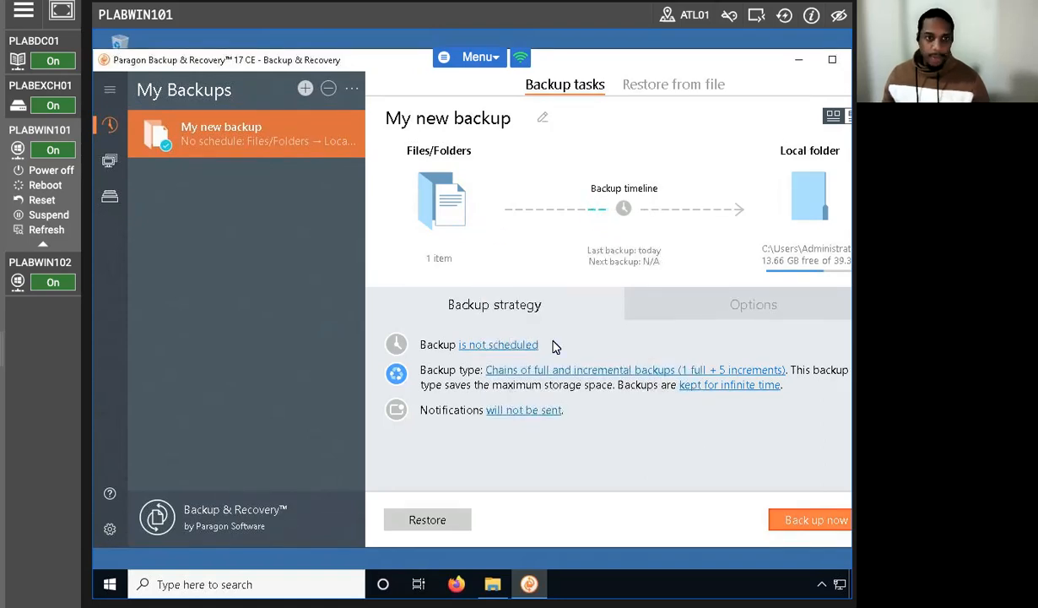
click(601, 211)
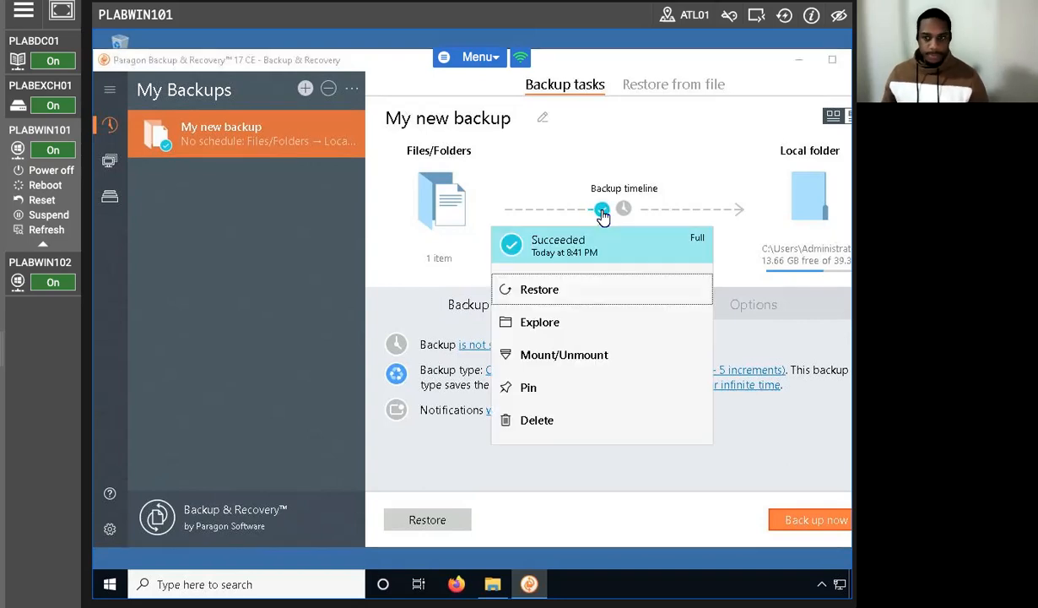
click(591, 213)
click(589, 213)
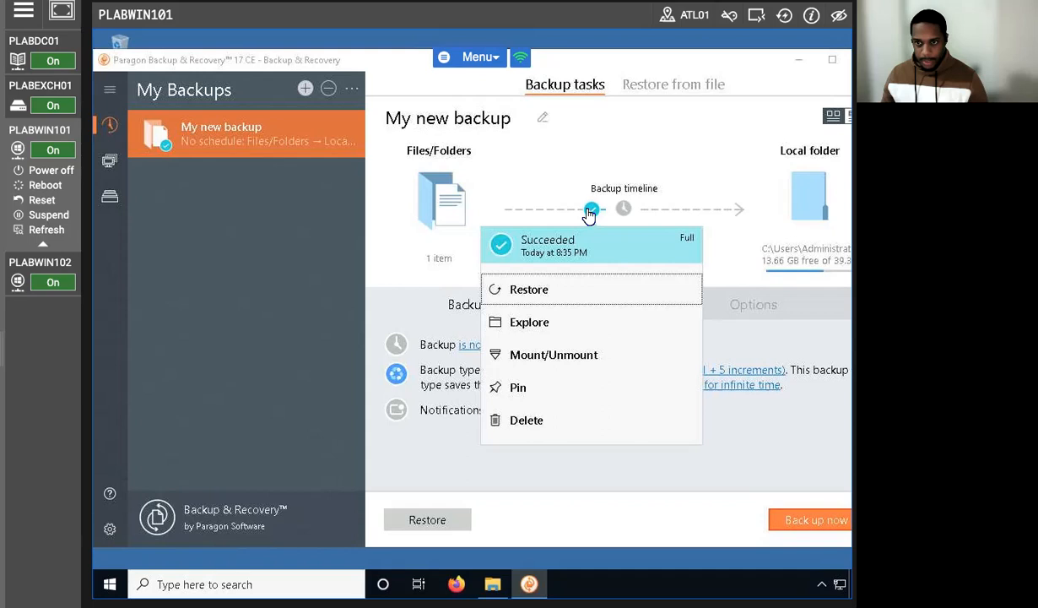
click(602, 211)
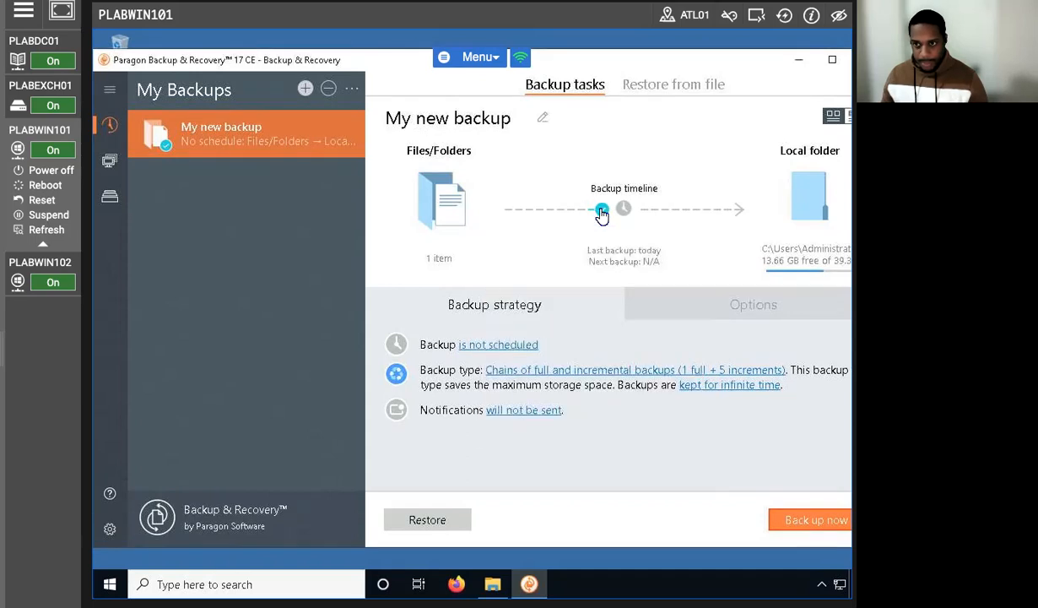
click(601, 211)
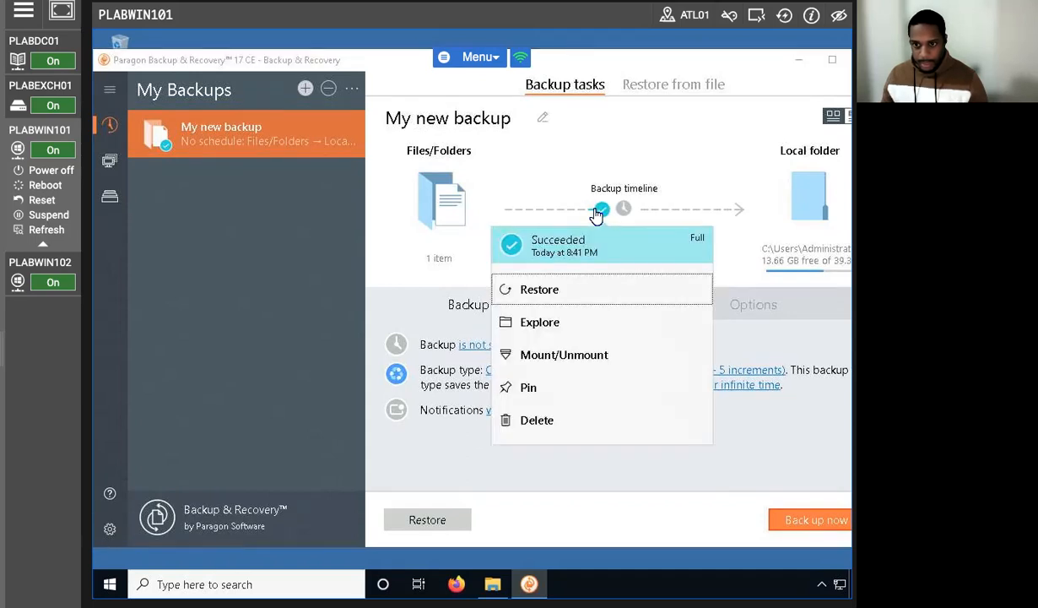
click(592, 211)
click(592, 211)
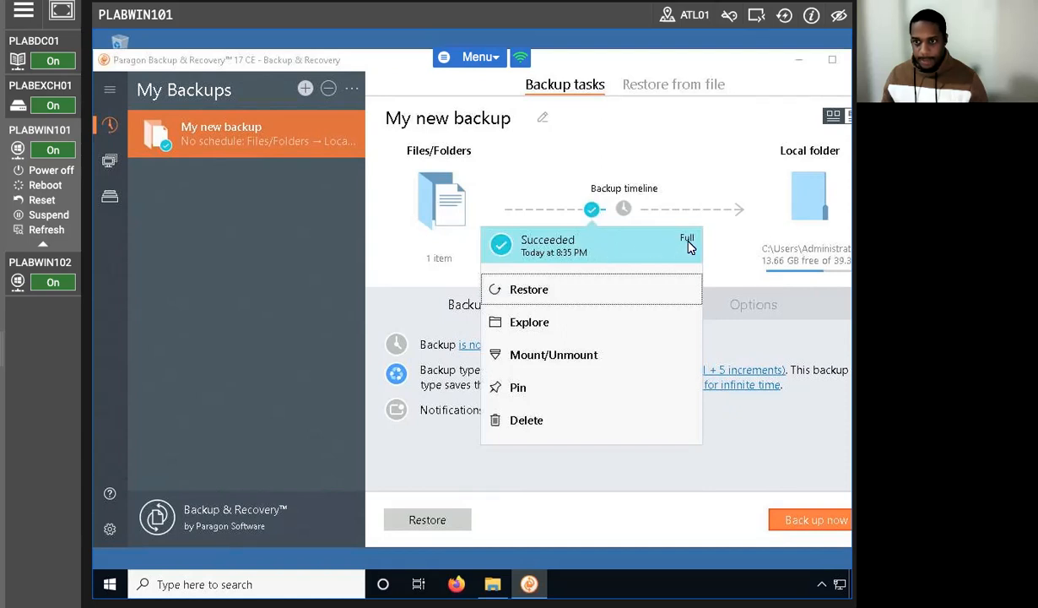
click(602, 211)
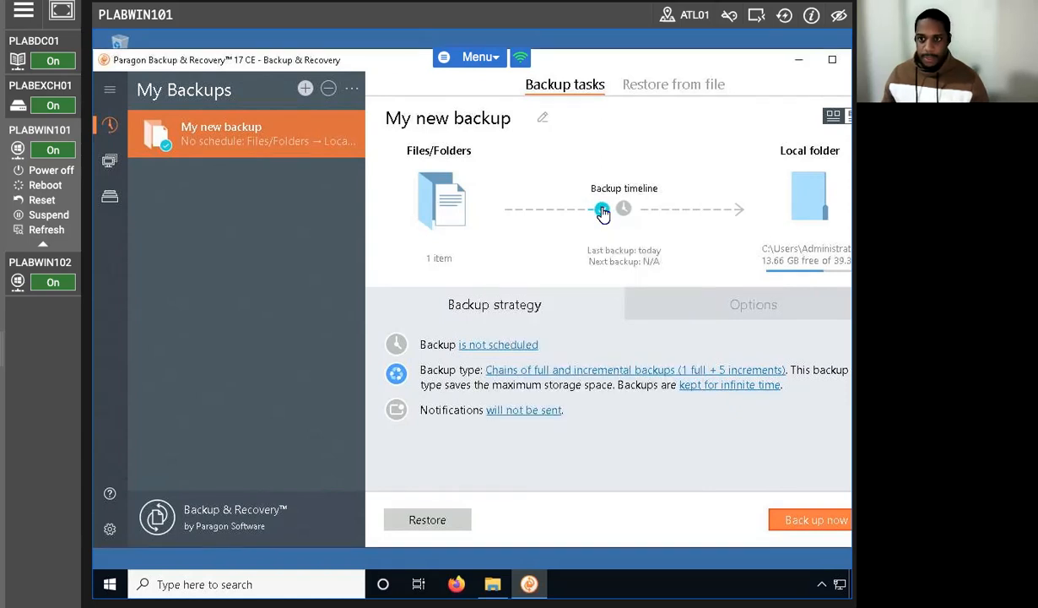
click(602, 211)
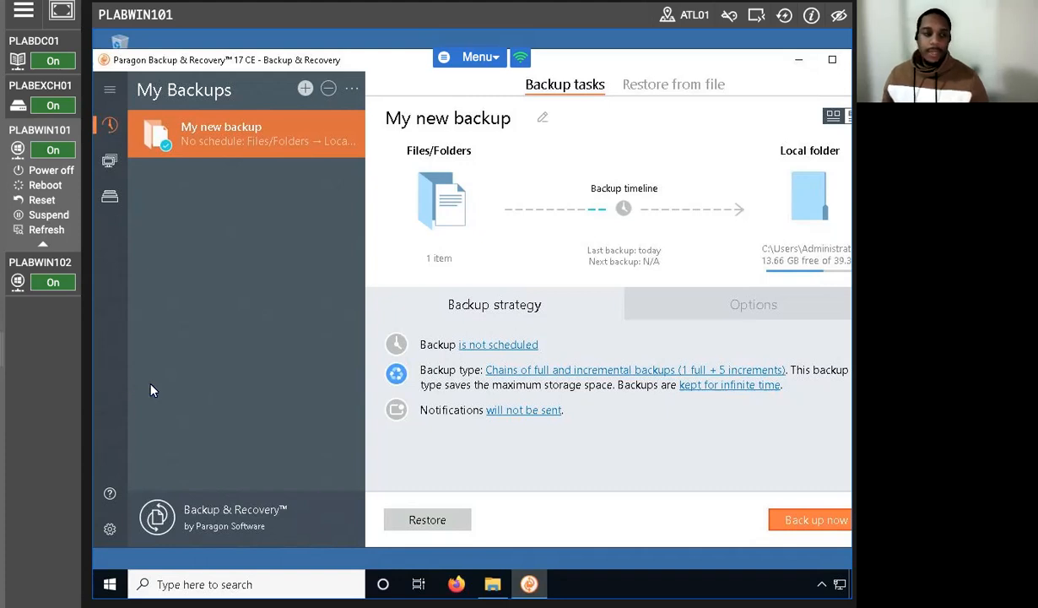
Step: Minimize the backup program, delete the Backup1 text document from the Downloads folder and minimize that folder window
click(796, 61)
click(393, 359)
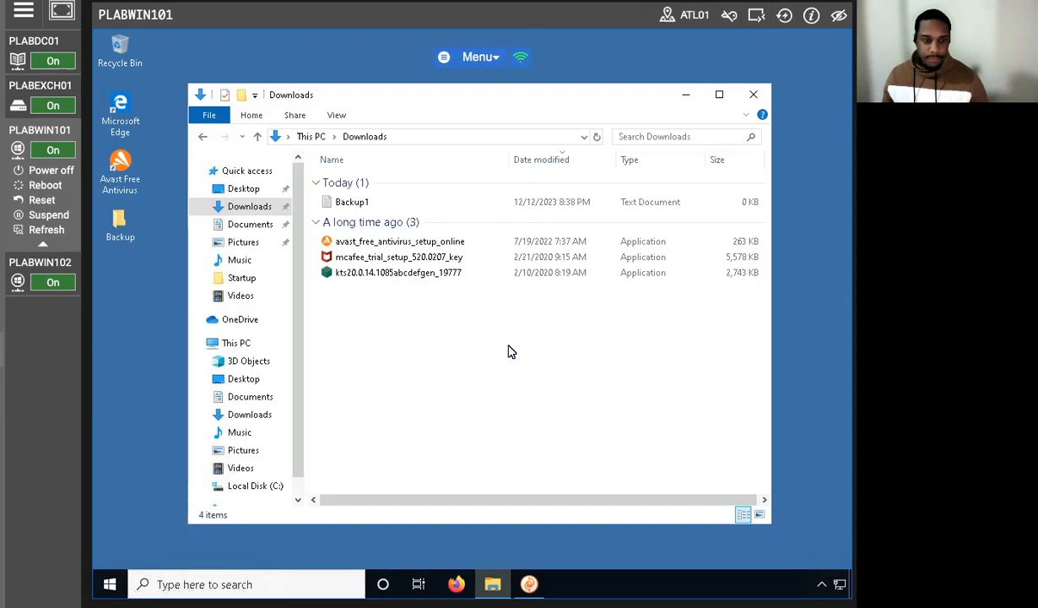
right_click(354, 205)
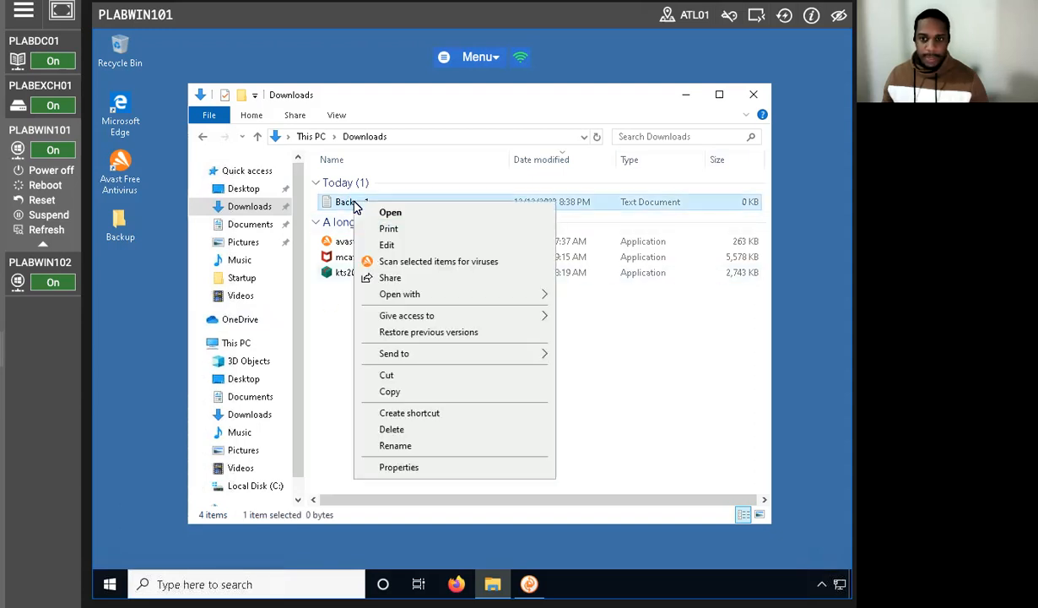
click(392, 429)
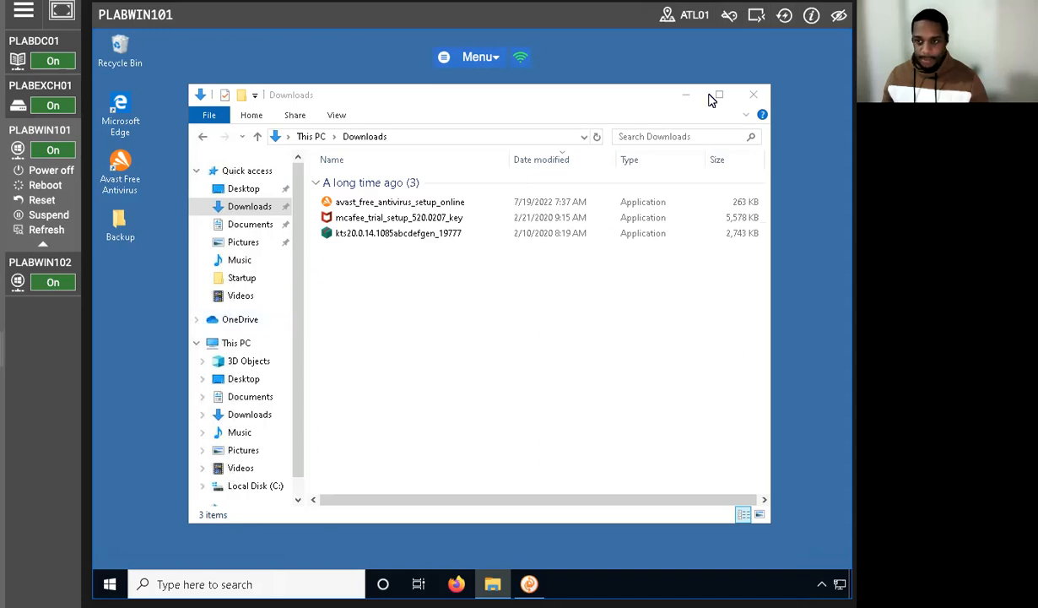
click(684, 95)
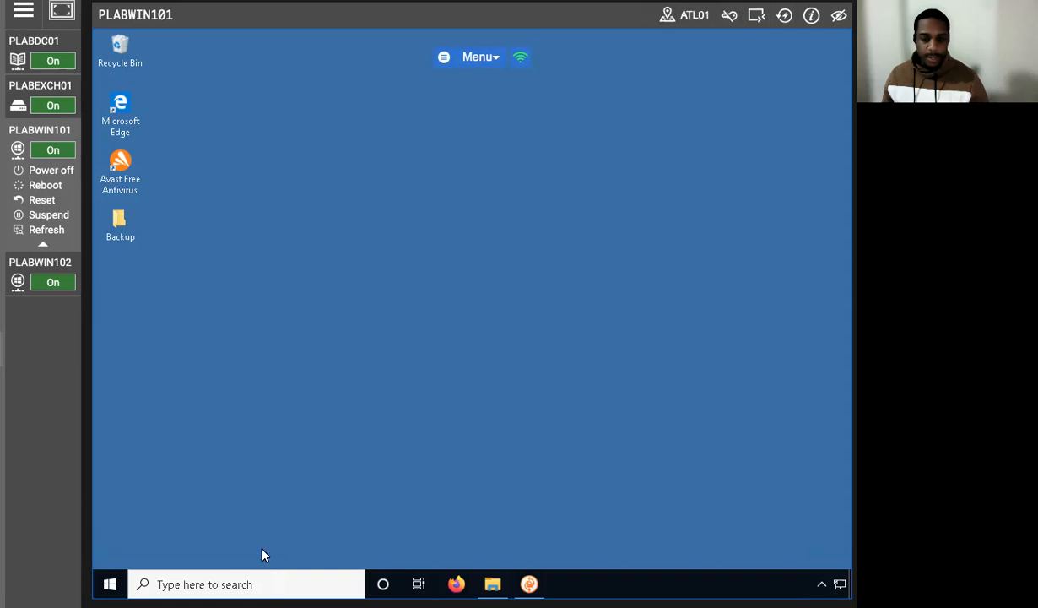
Step: Reopen the backup program and compare the two backup versions on the timeline to choose a restore point
click(530, 584)
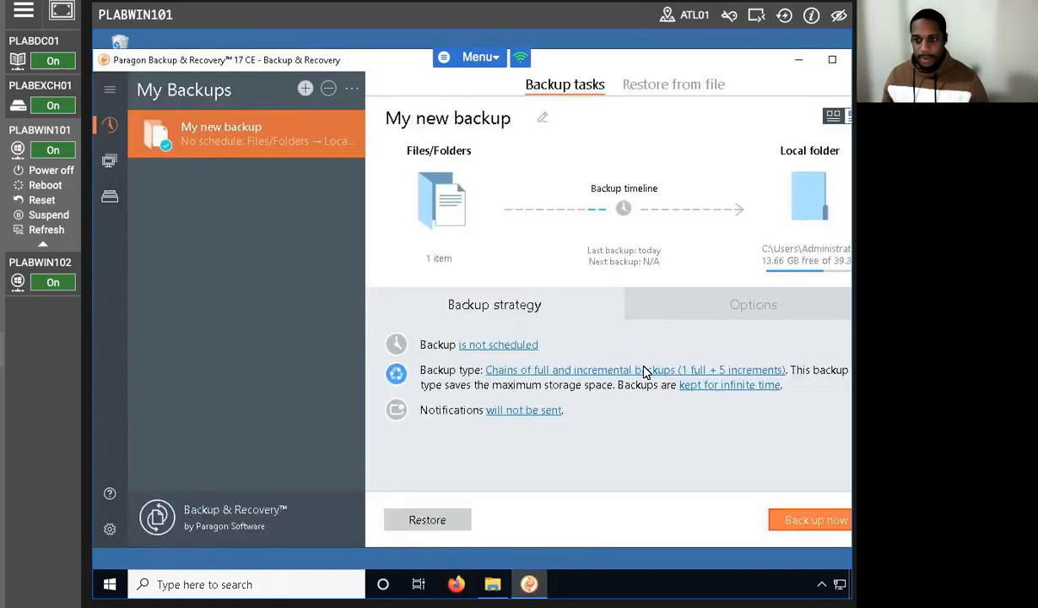
click(592, 211)
click(604, 212)
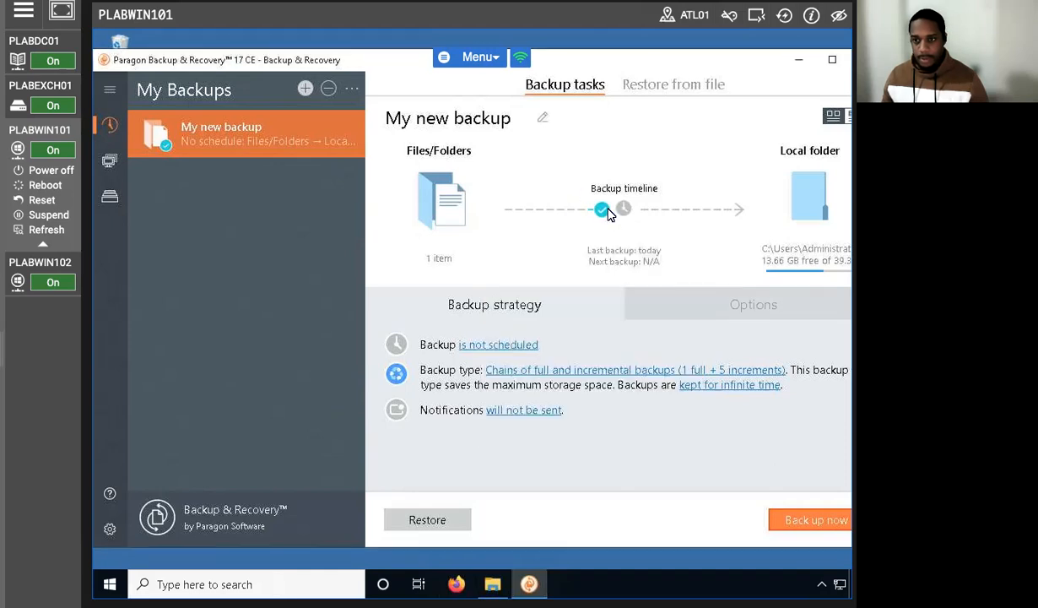
click(604, 213)
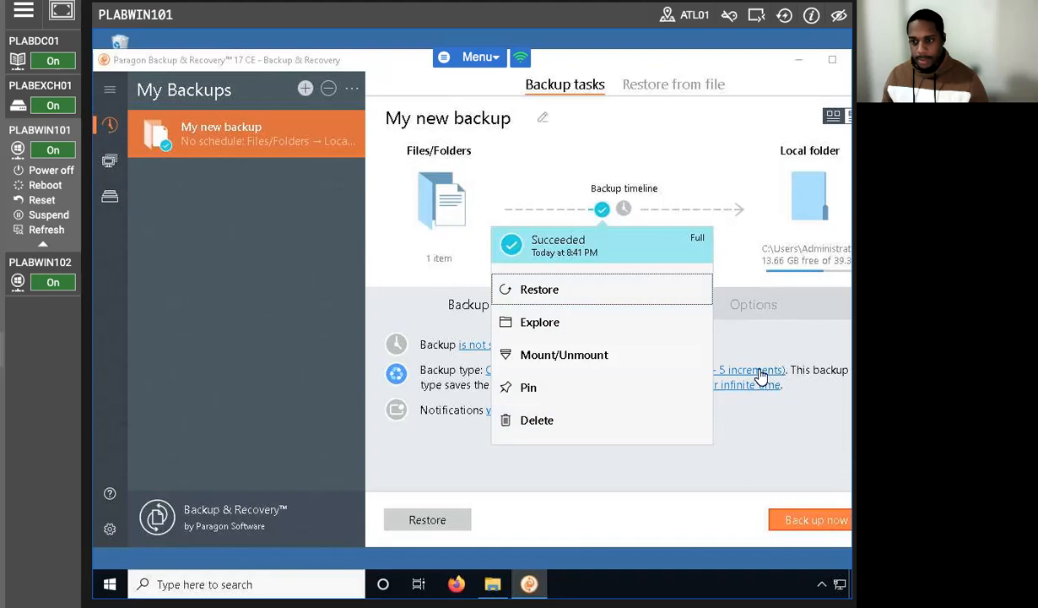
click(677, 486)
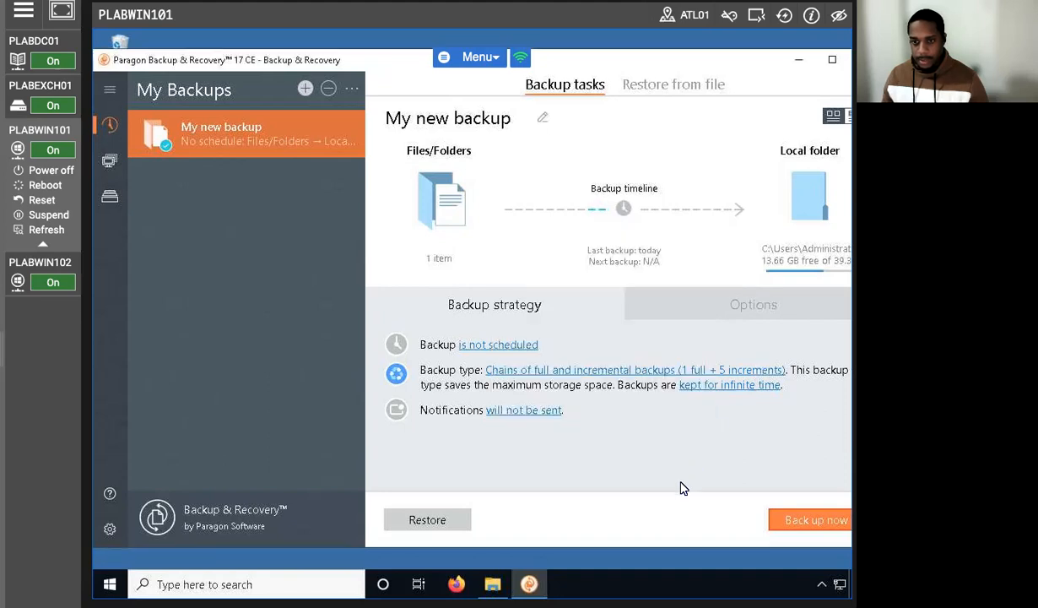
click(604, 213)
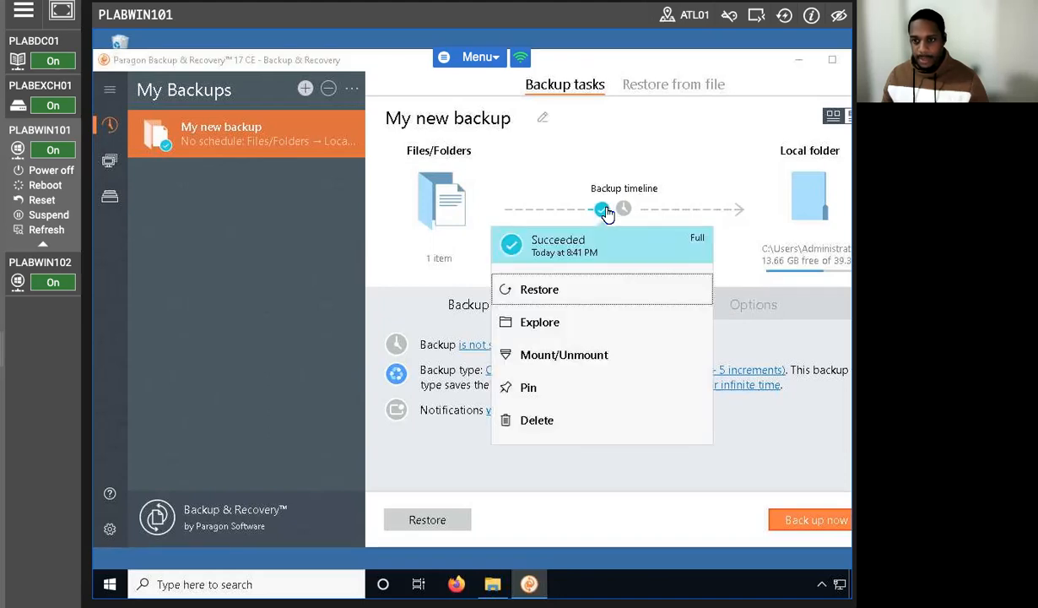
click(593, 213)
click(593, 212)
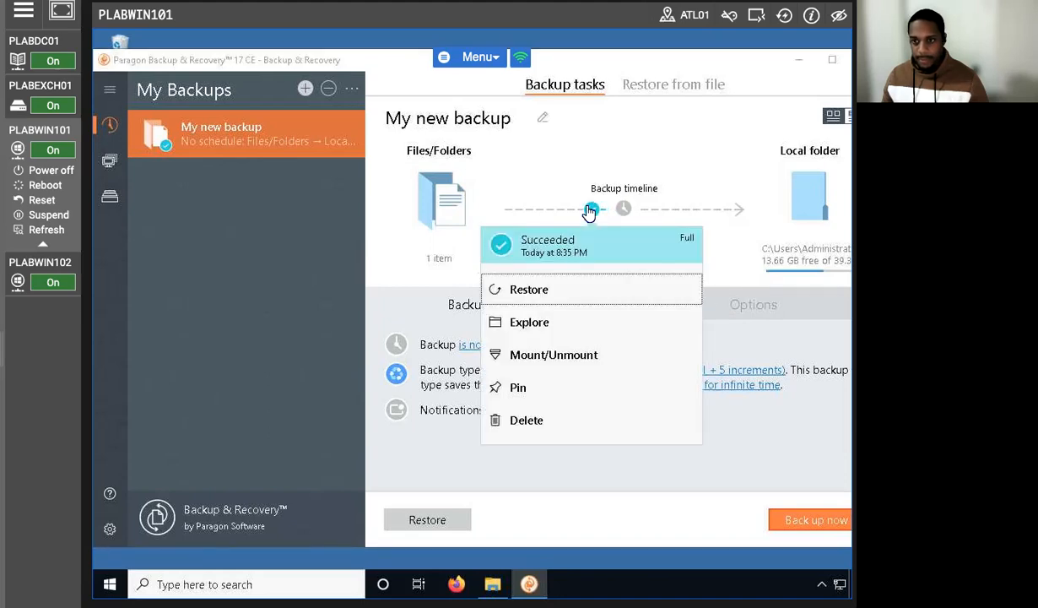
Step: Restore the 8:41 PM backup version to its original location without restoring files with identical names, and close the progress report
click(600, 214)
click(601, 214)
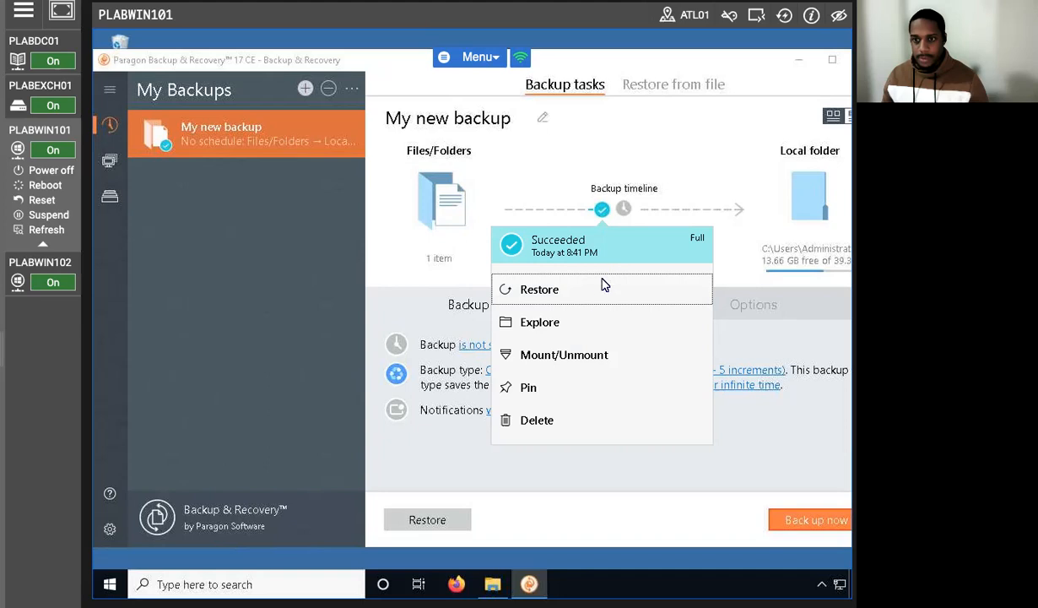
click(567, 296)
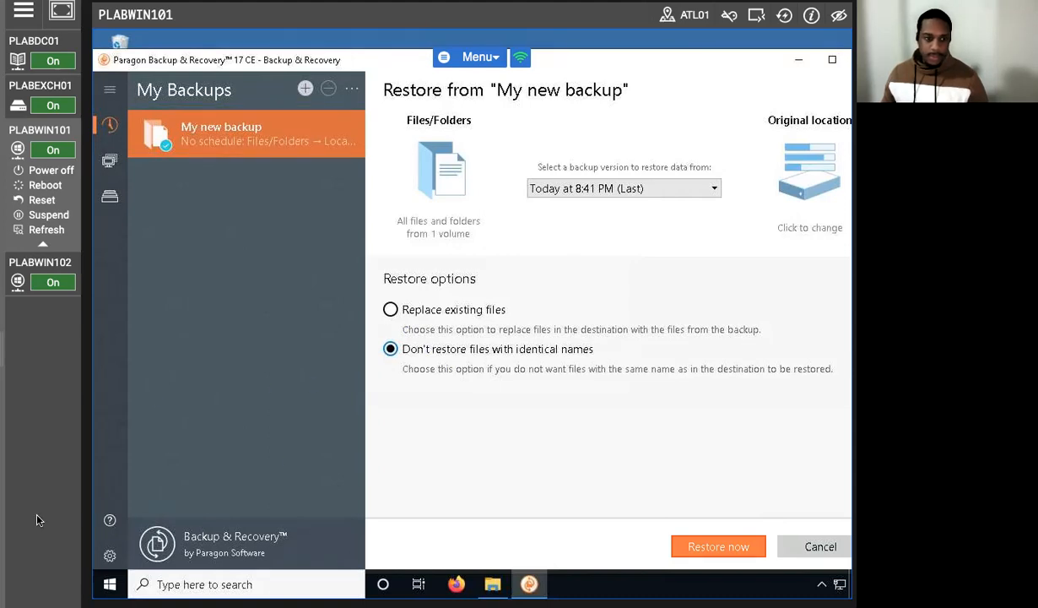
click(716, 546)
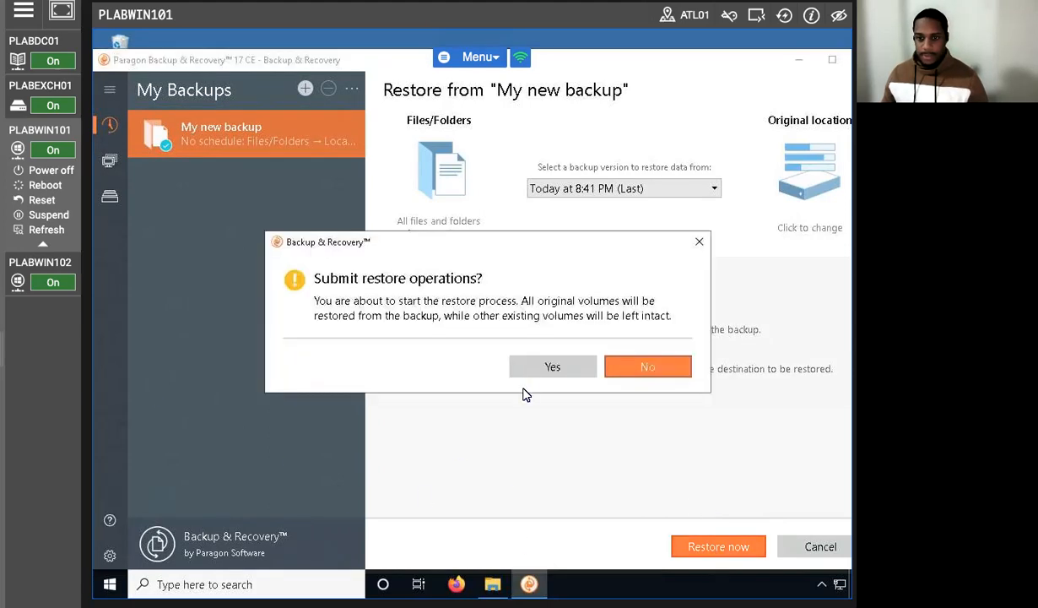
click(555, 366)
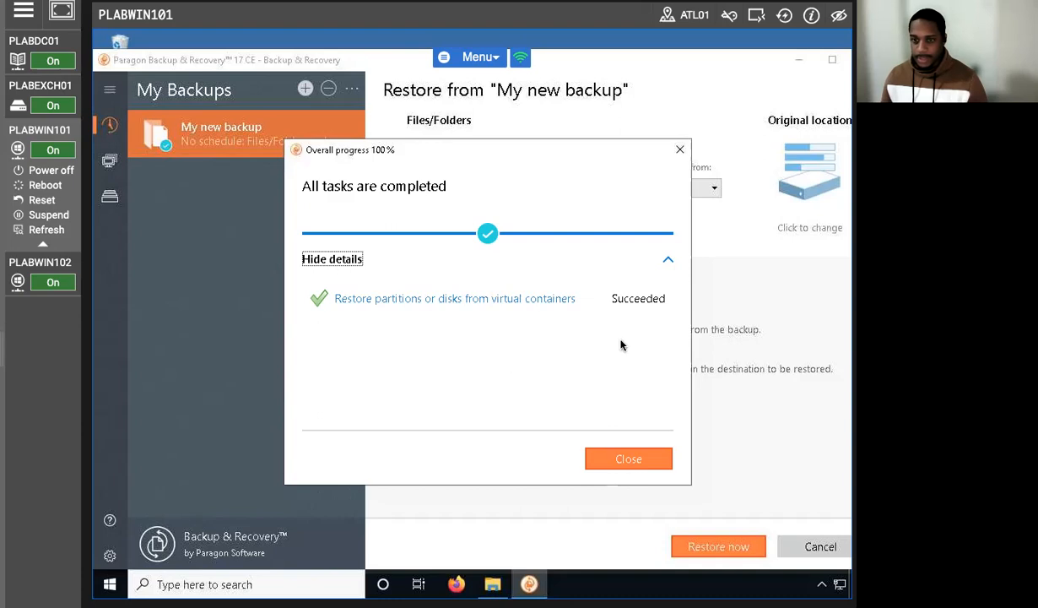
click(595, 460)
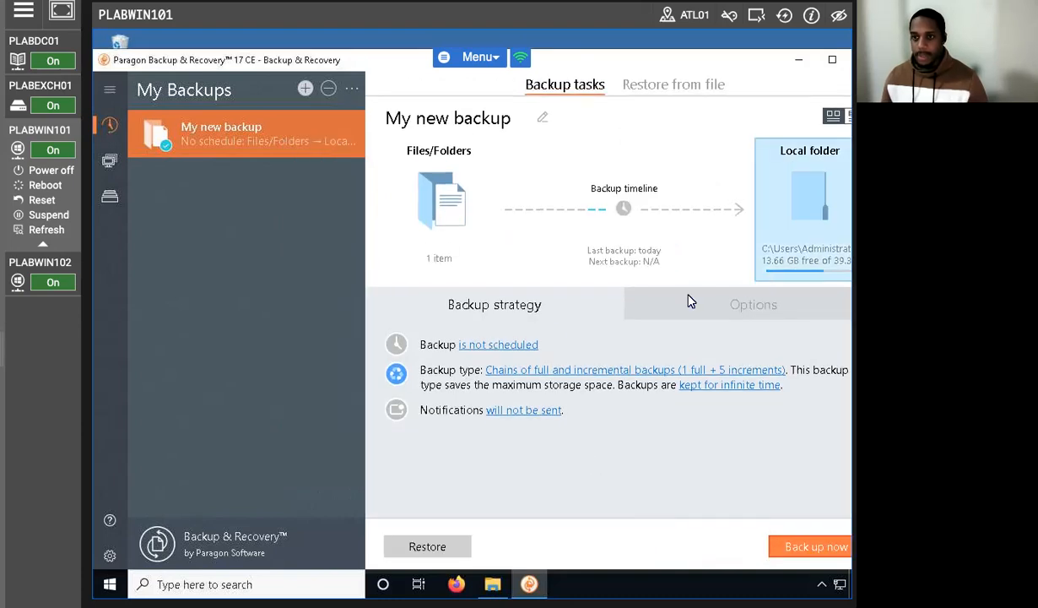
Step: Minimize the backup program and bring up the Downloads folder to check for the restored Backup1 file
click(803, 66)
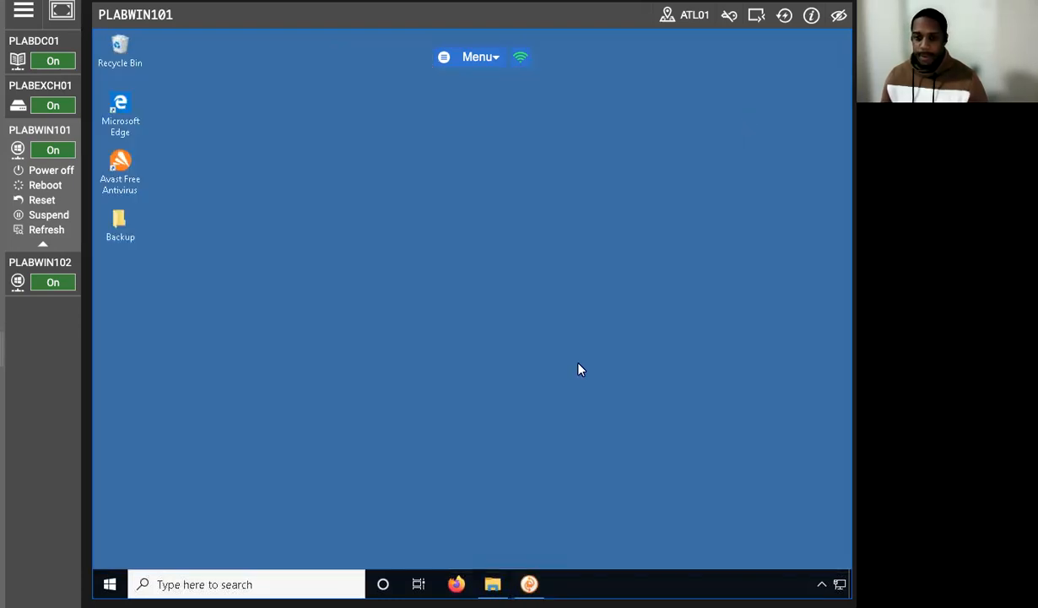
click(492, 584)
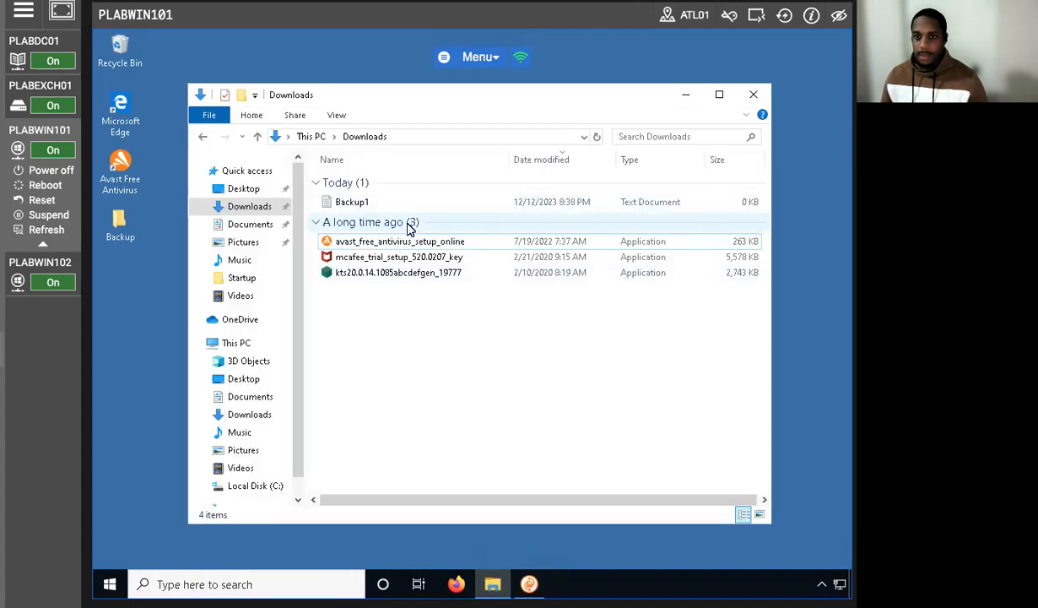